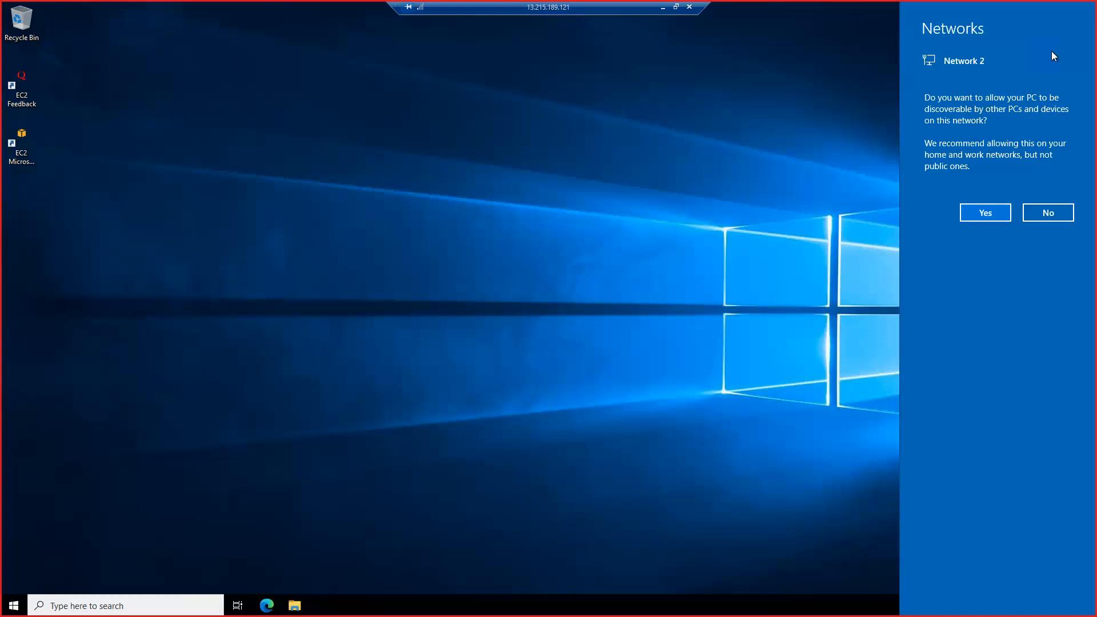
Allow the PC to be discoverable on the network and complete Microsoft Edge's first-run setup without signing in, keeping the default options.
left_click(974, 213)
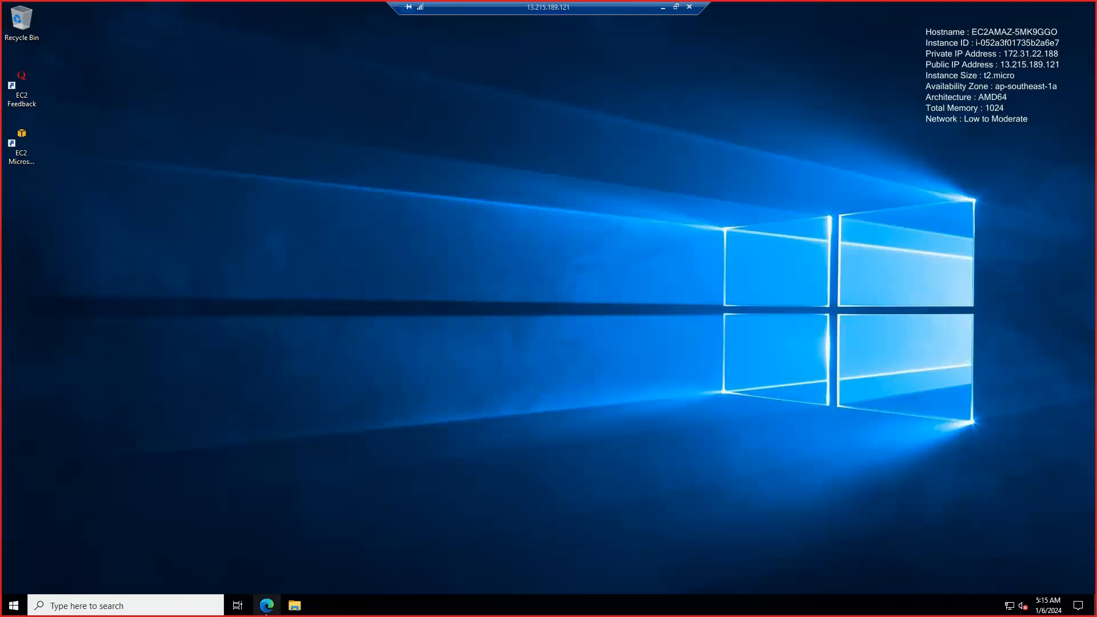
left_click(271, 610)
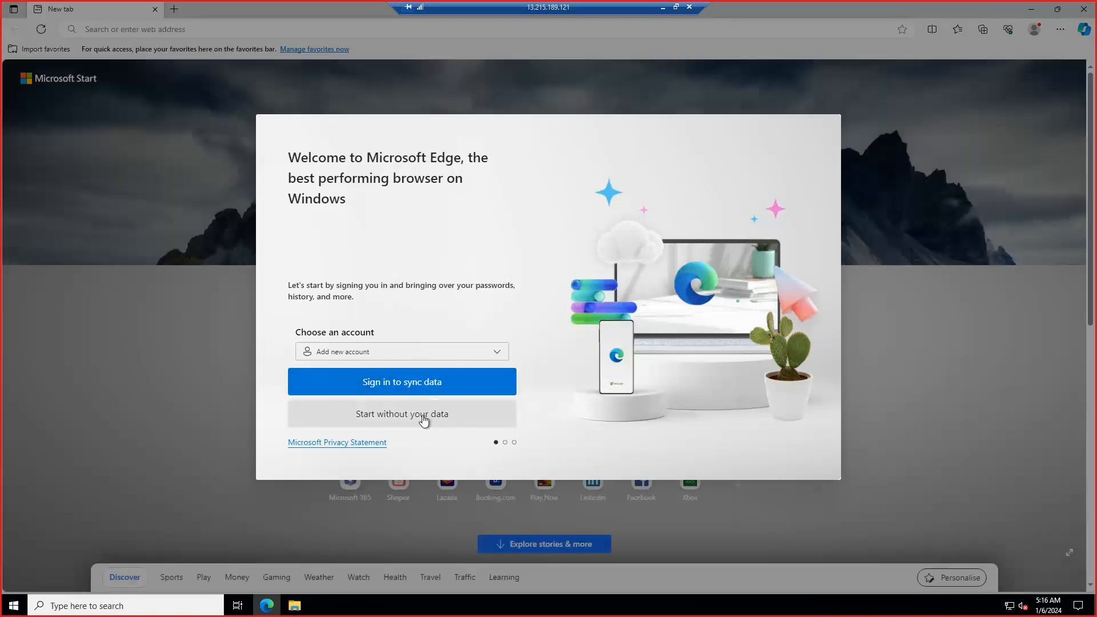
left_click(437, 414)
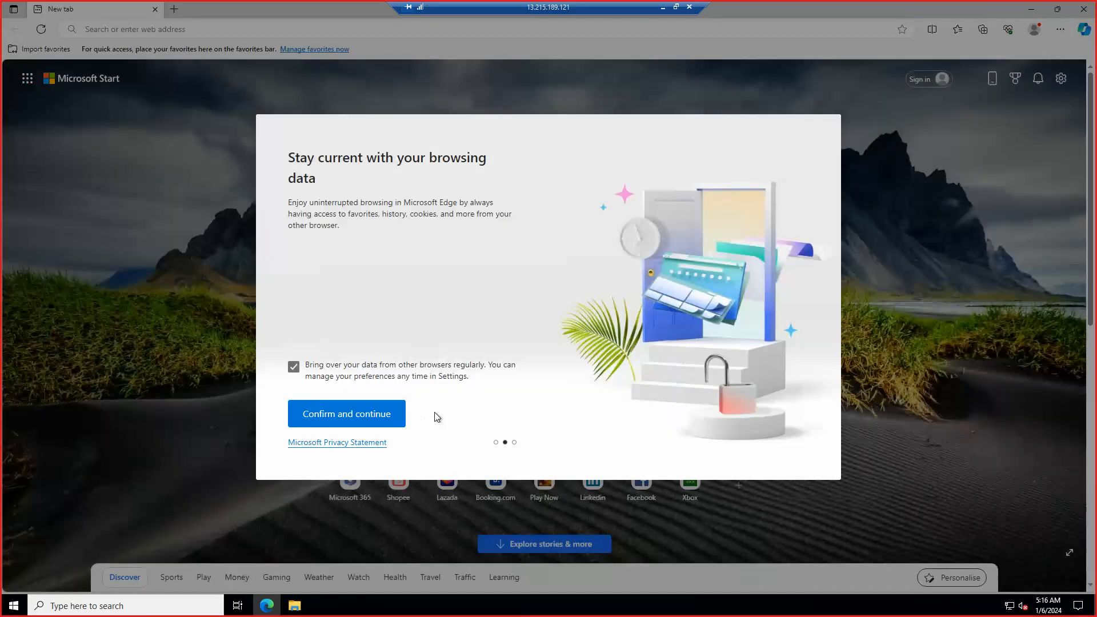
left_click(387, 417)
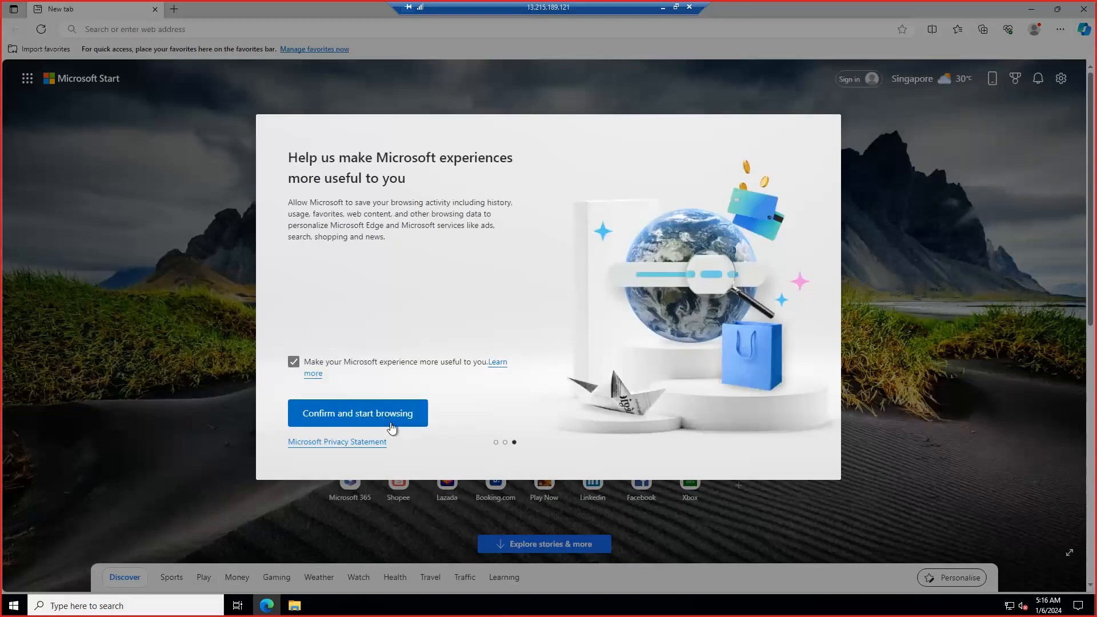
left_click(344, 417)
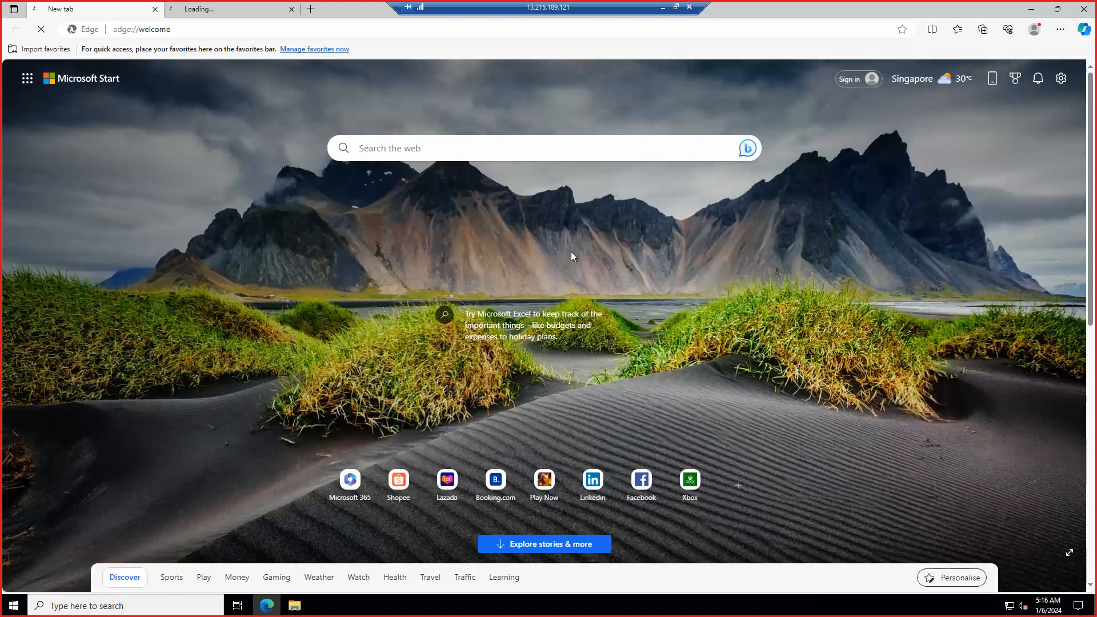
Load google.com in Edge's second tab to test internet access, and minimize the browser.
left_click(221, 9)
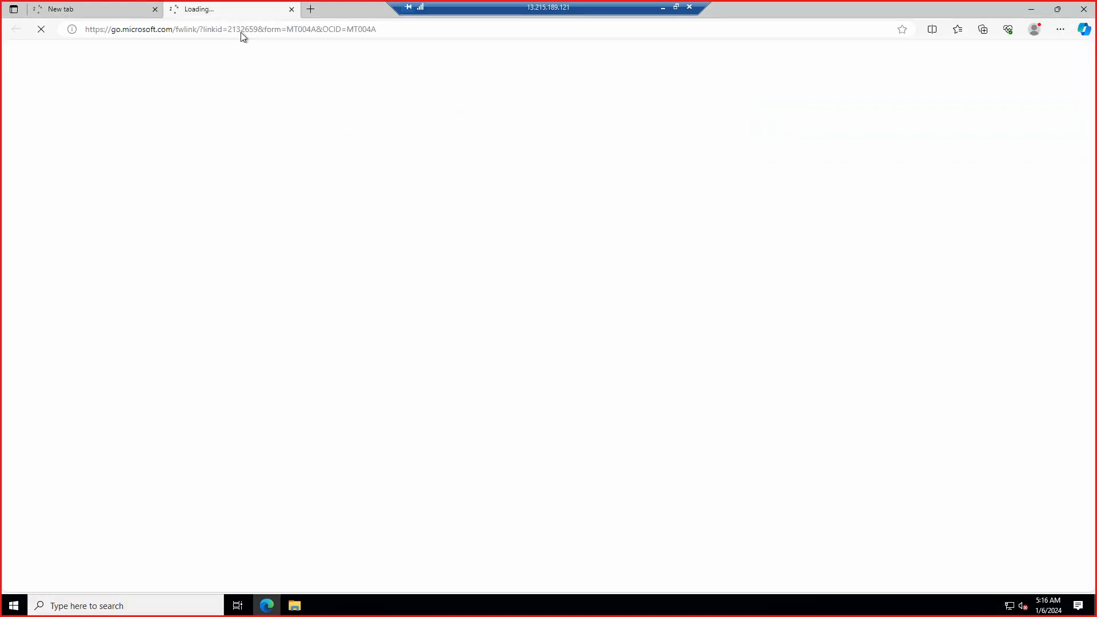
left_click(344, 34)
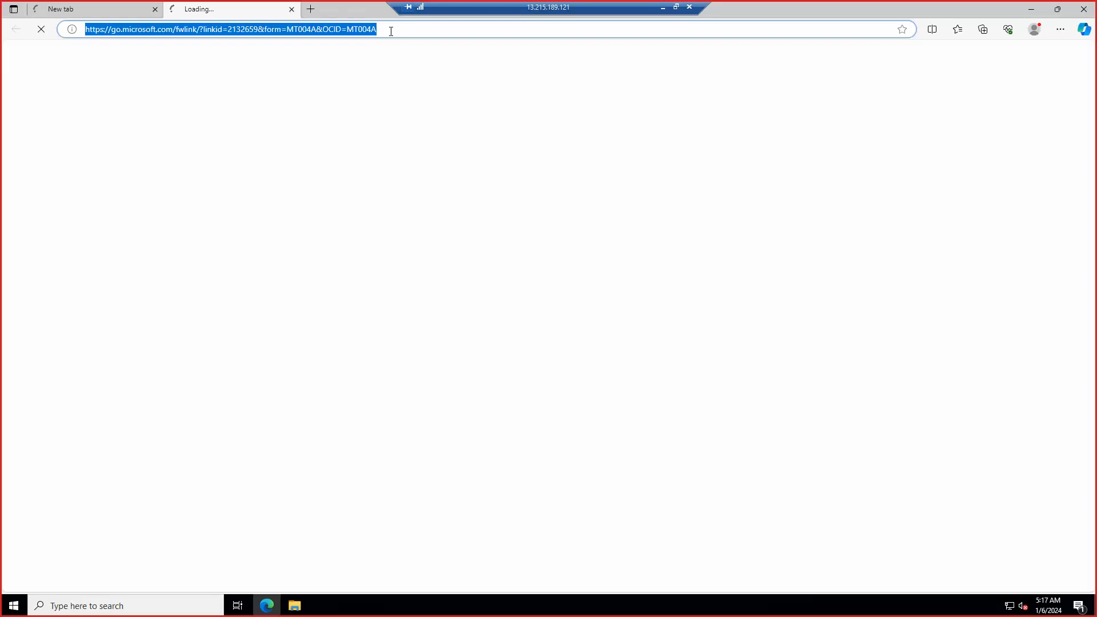
type("goo")
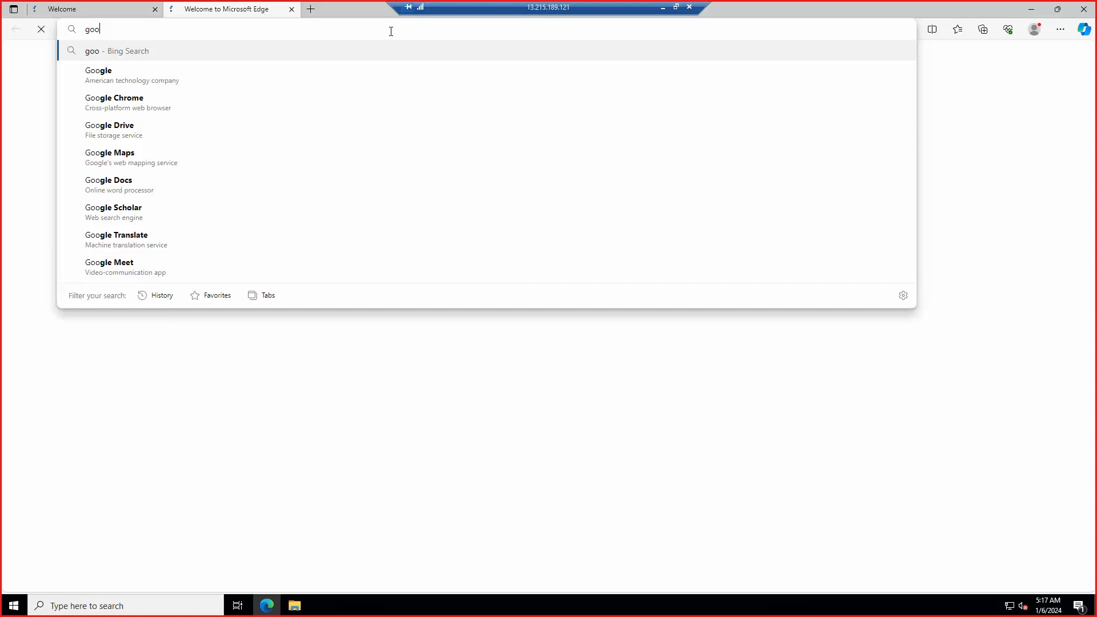
type("g")
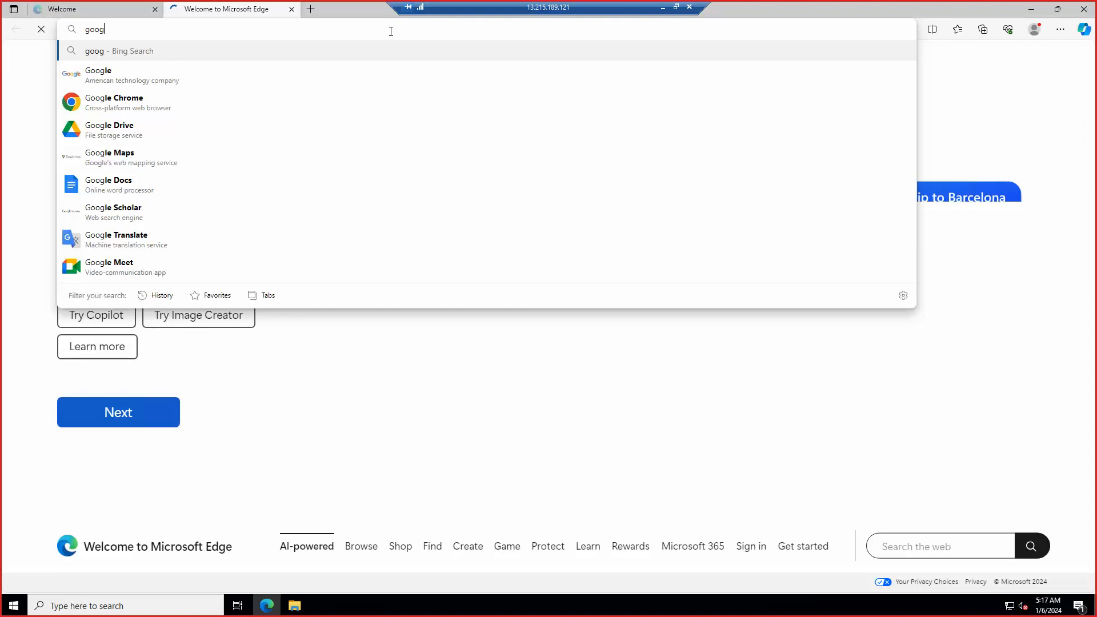
type("le.com")
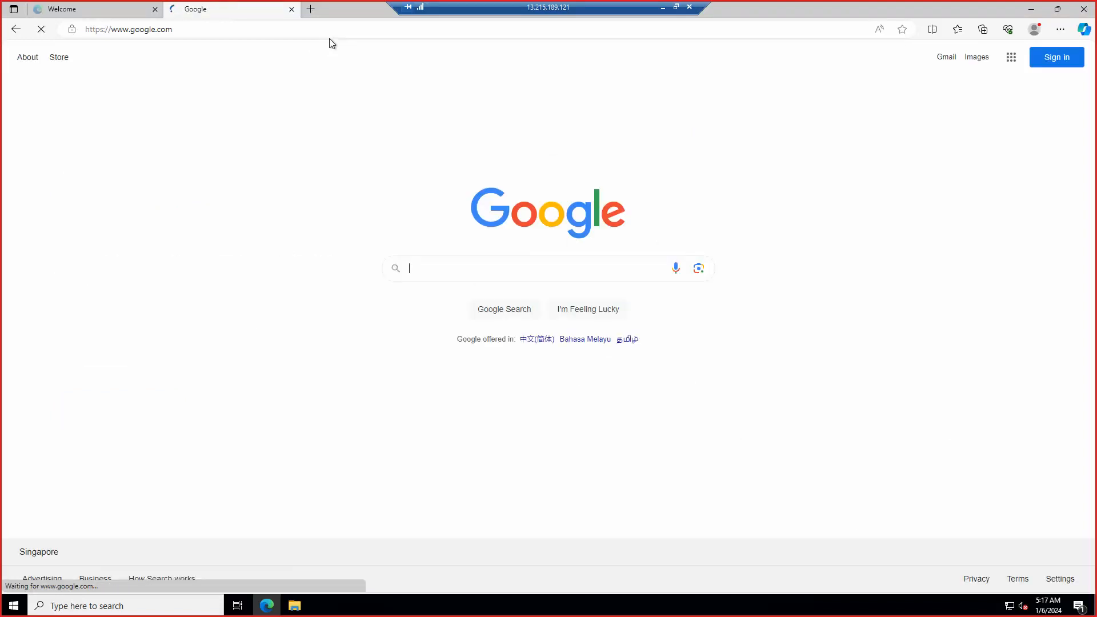
left_click(1033, 11)
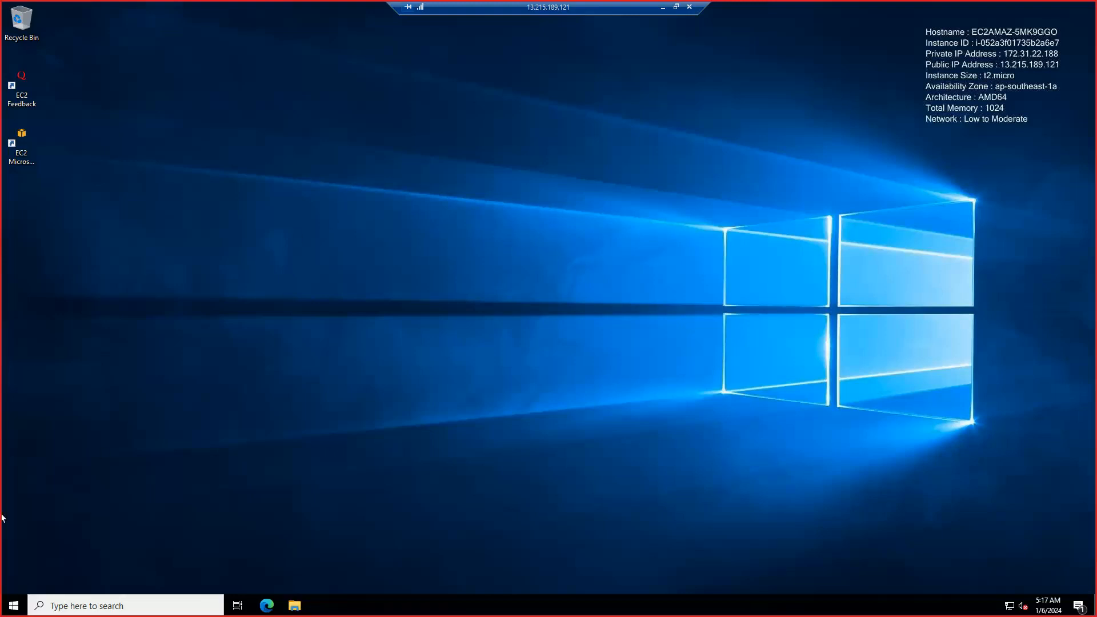
Open Server Manager and dismiss the Windows Admin Center and Azure Arc message.
left_click(12, 607)
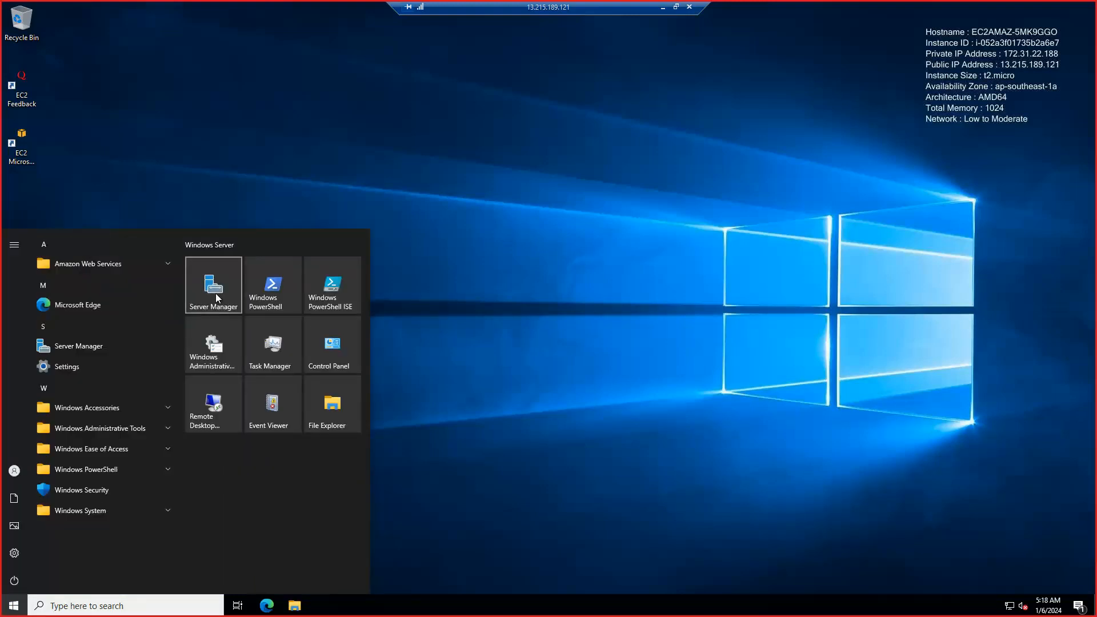
left_click(715, 284)
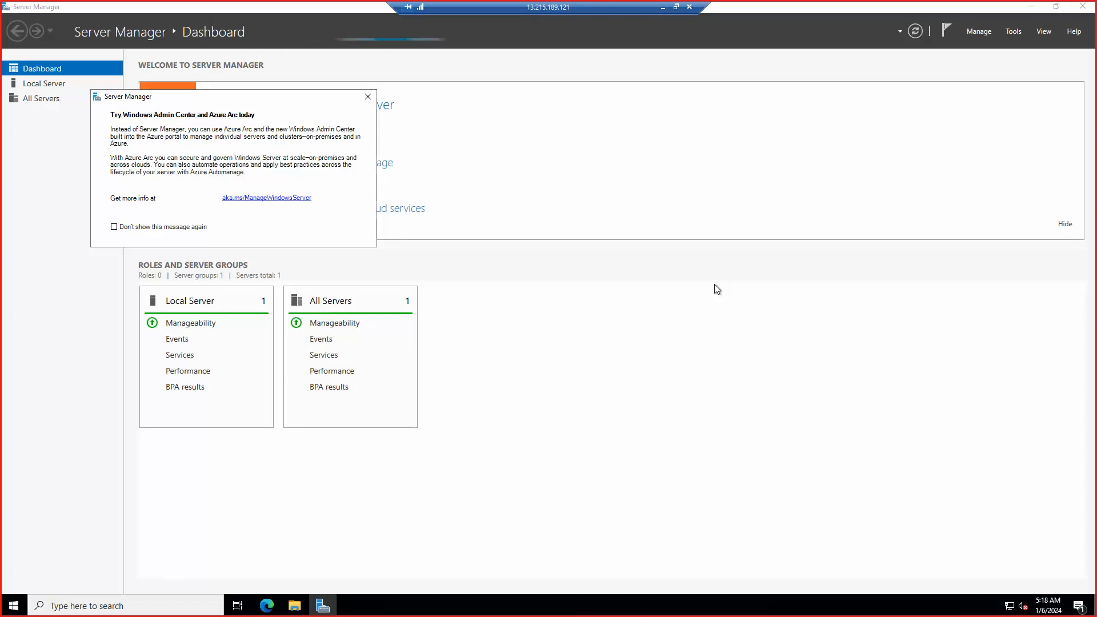
left_click(368, 96)
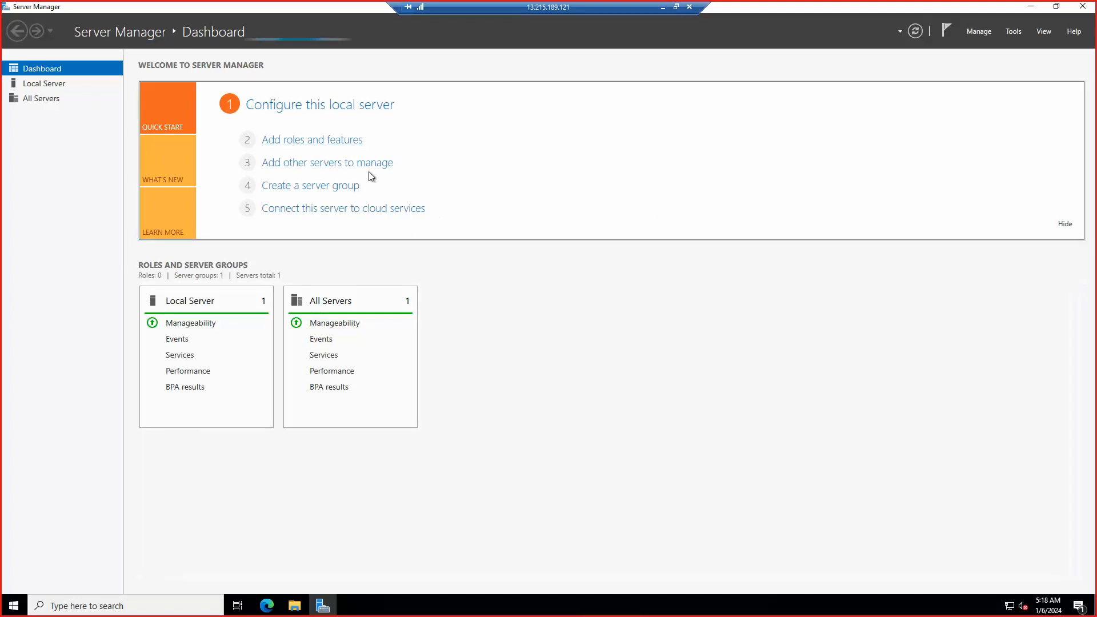
Start the Add Roles and Features wizard from the dashboard, retrying until inventory data collection finishes.
left_click(313, 143)
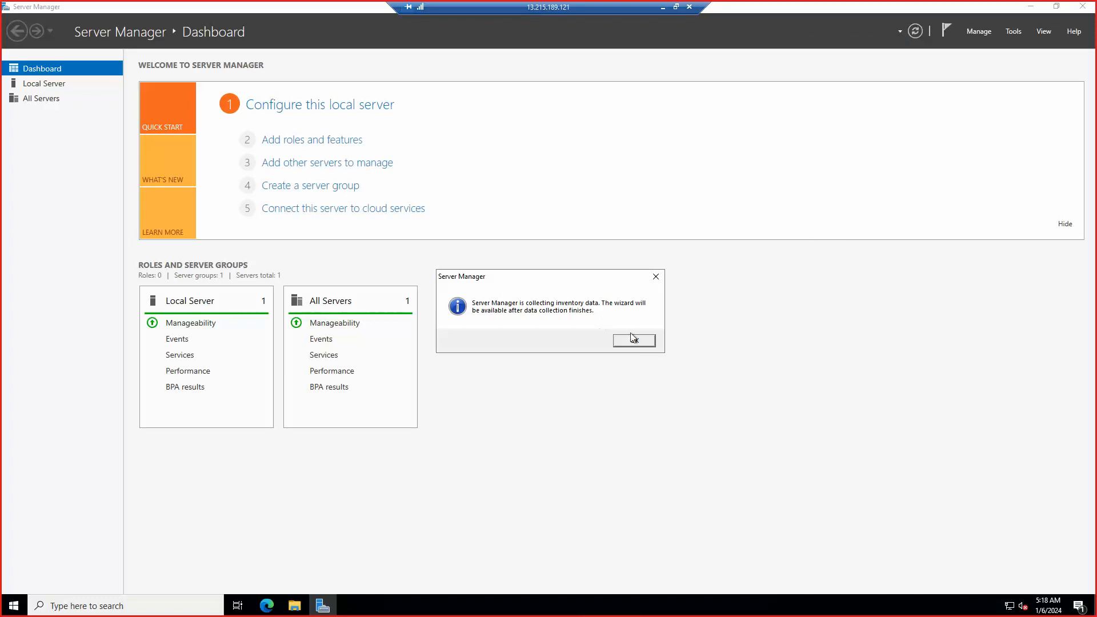
left_click(650, 344)
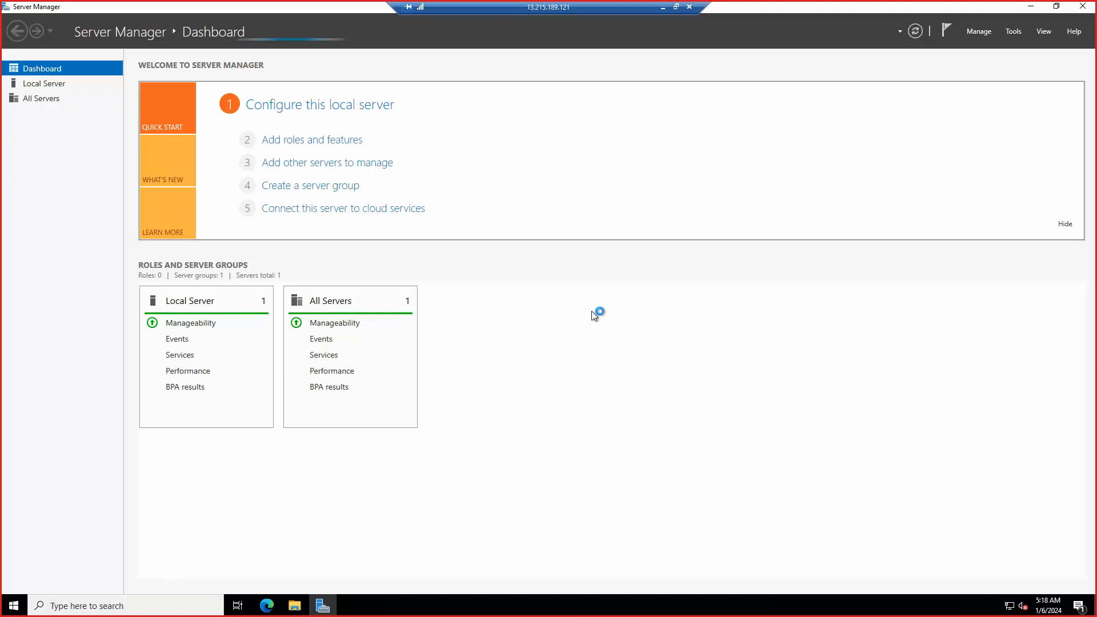
left_click(338, 142)
left_click(633, 345)
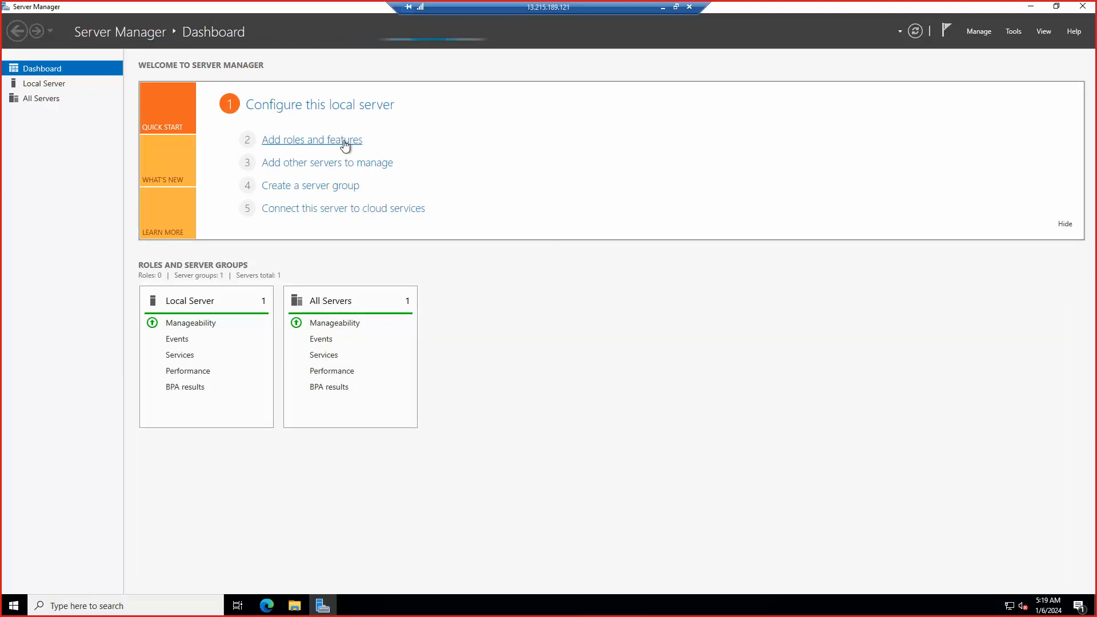
left_click(345, 143)
left_click(644, 343)
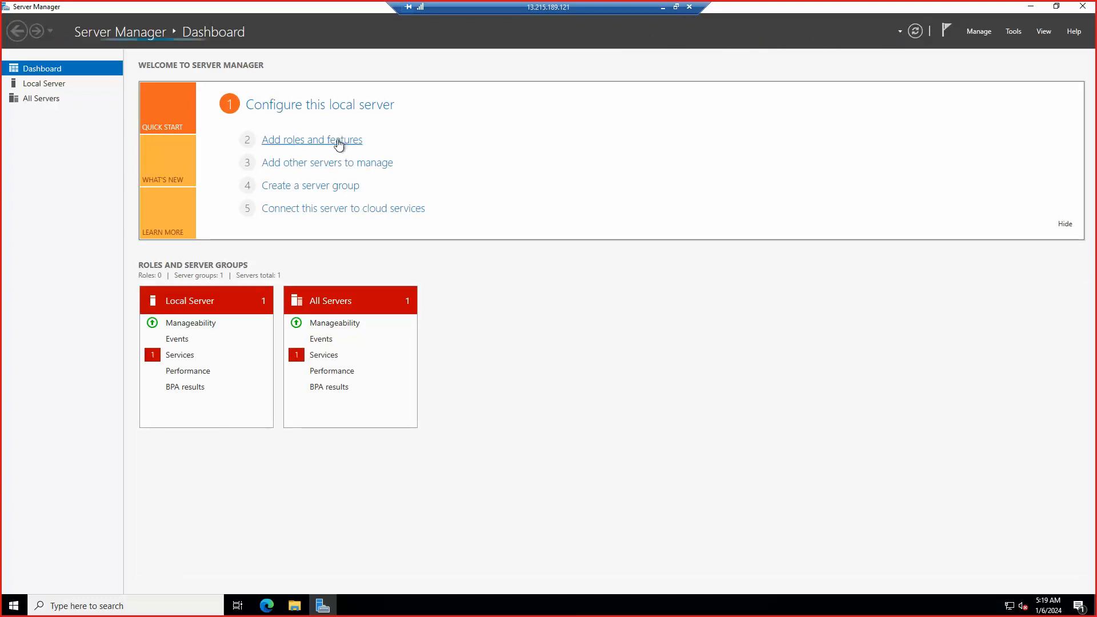
left_click(338, 142)
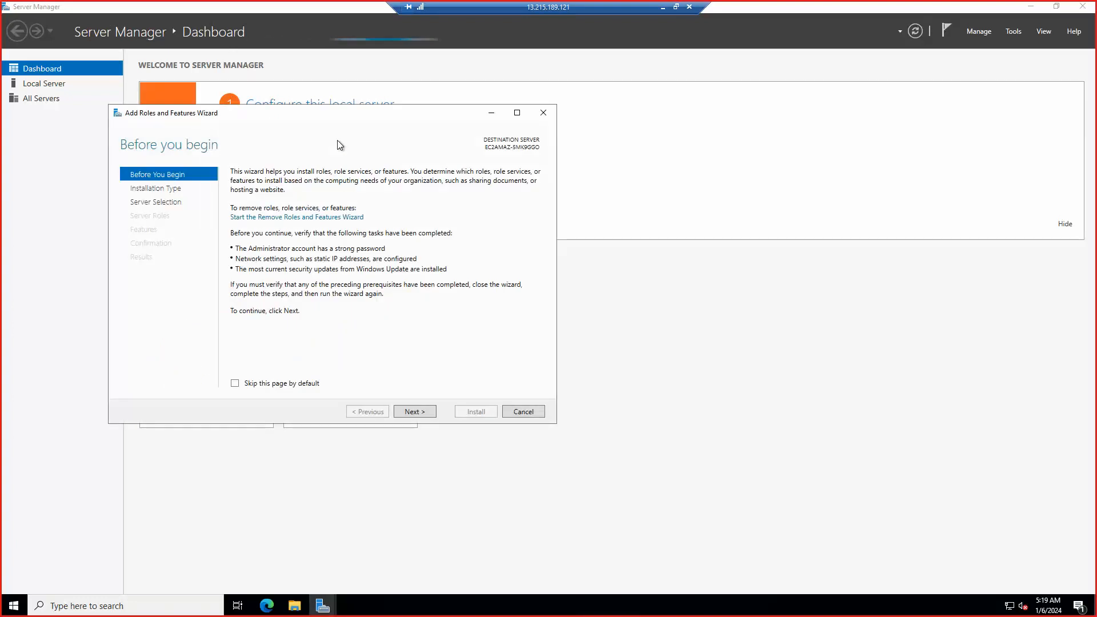
Choose role-based or feature-based installation and keep the local server from the server pool as the destination.
left_click_drag(336, 122, 555, 123)
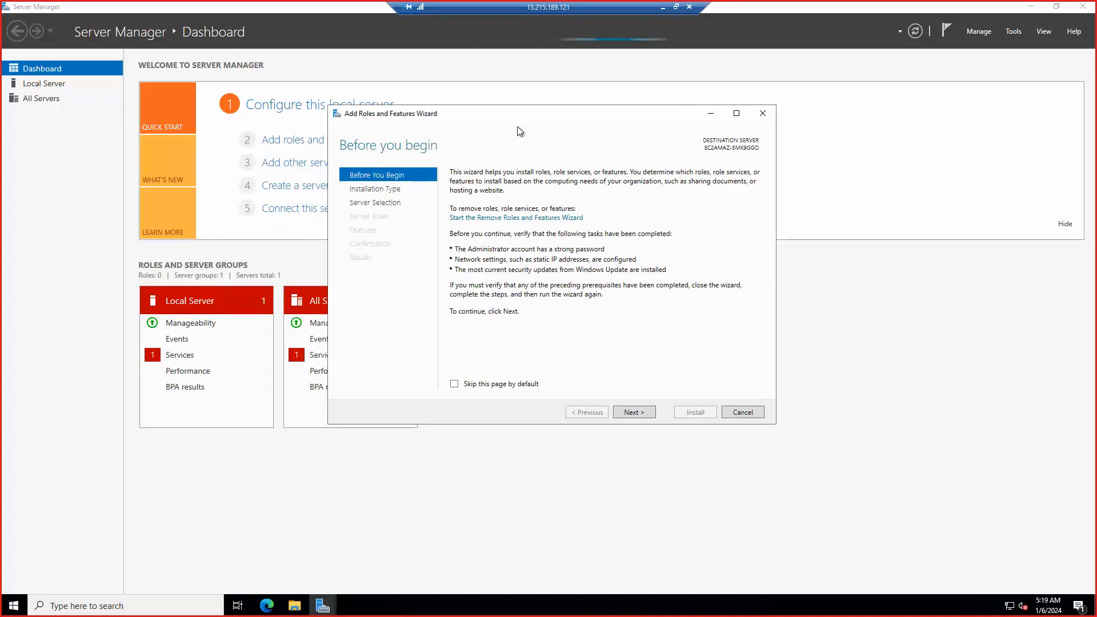
left_click(633, 411)
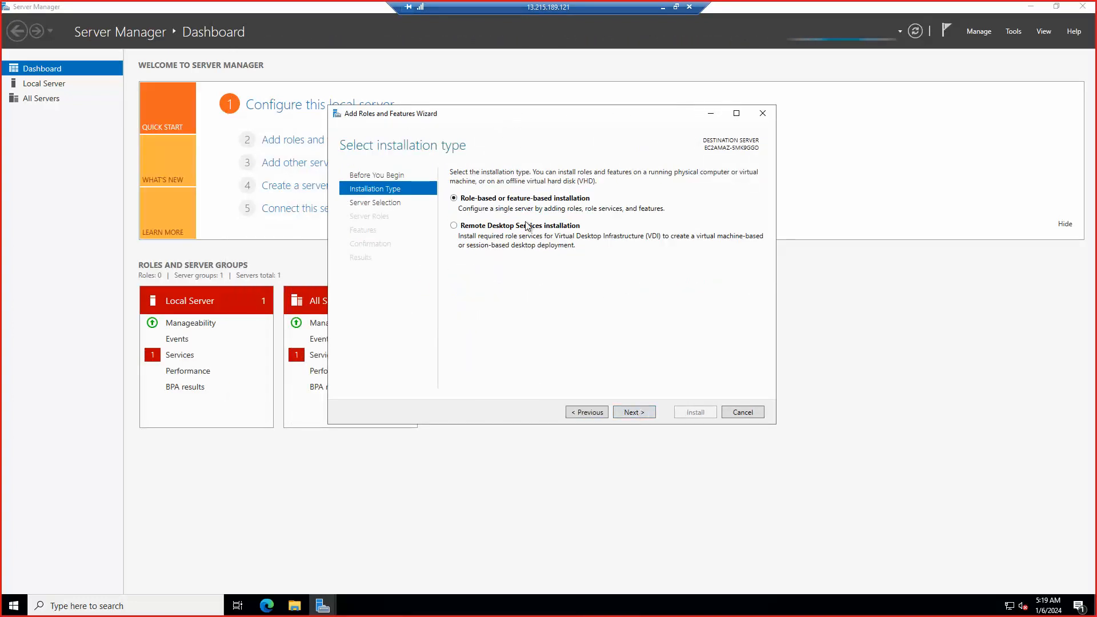
left_click(643, 415)
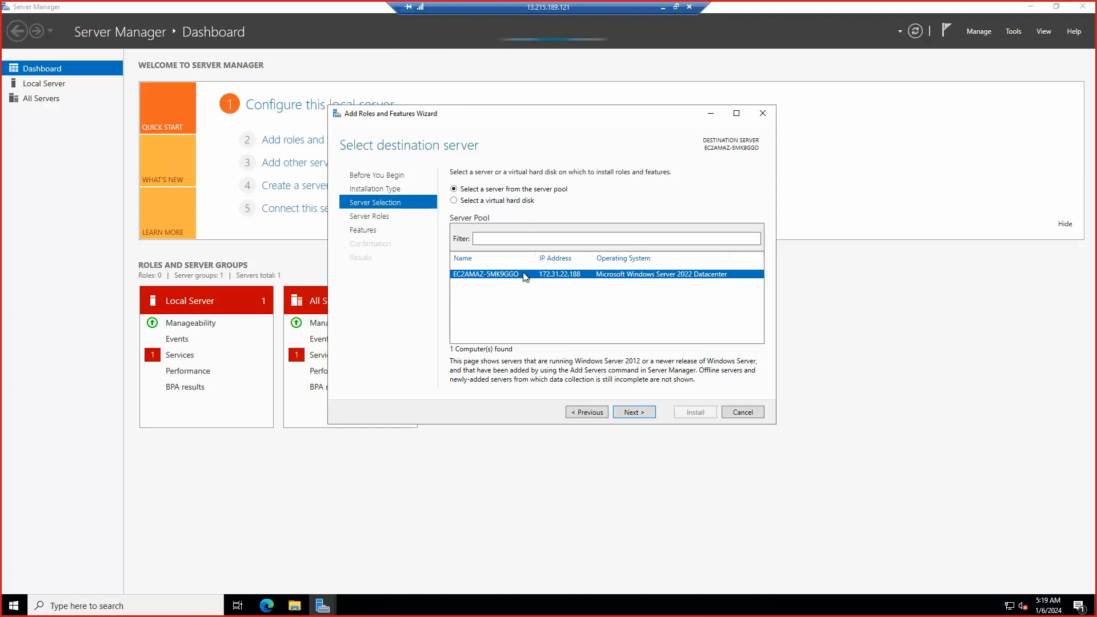
left_click(641, 413)
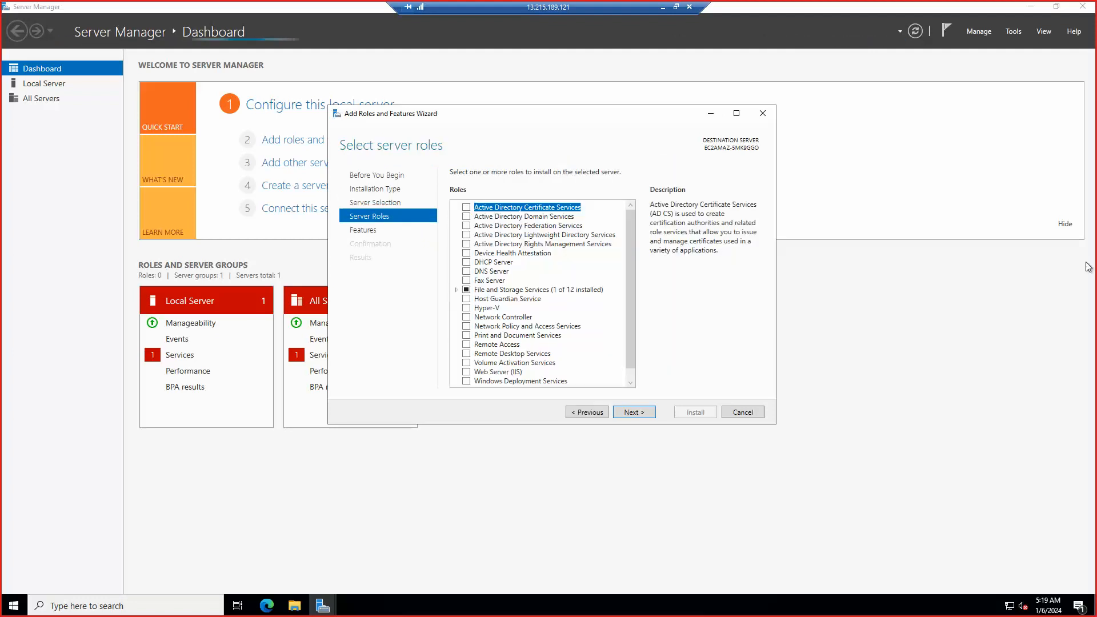
Install the Web Server (IIS) role with its management tools, default features and default role services, and close the wizard when installation finishes.
left_click(466, 372)
left_click(578, 364)
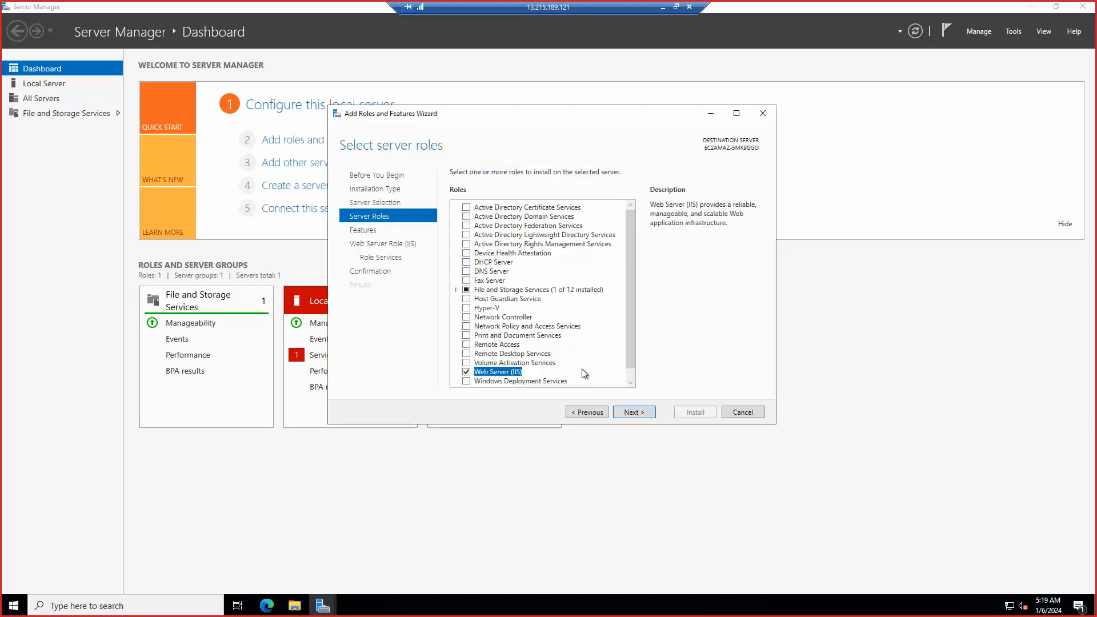
left_click(644, 412)
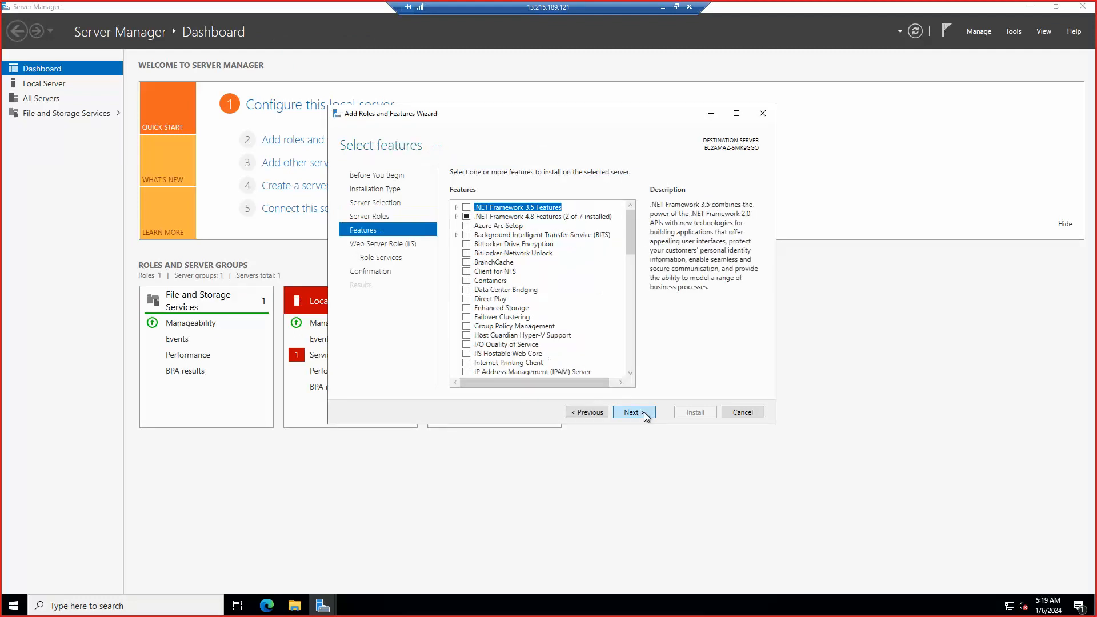
left_click(645, 412)
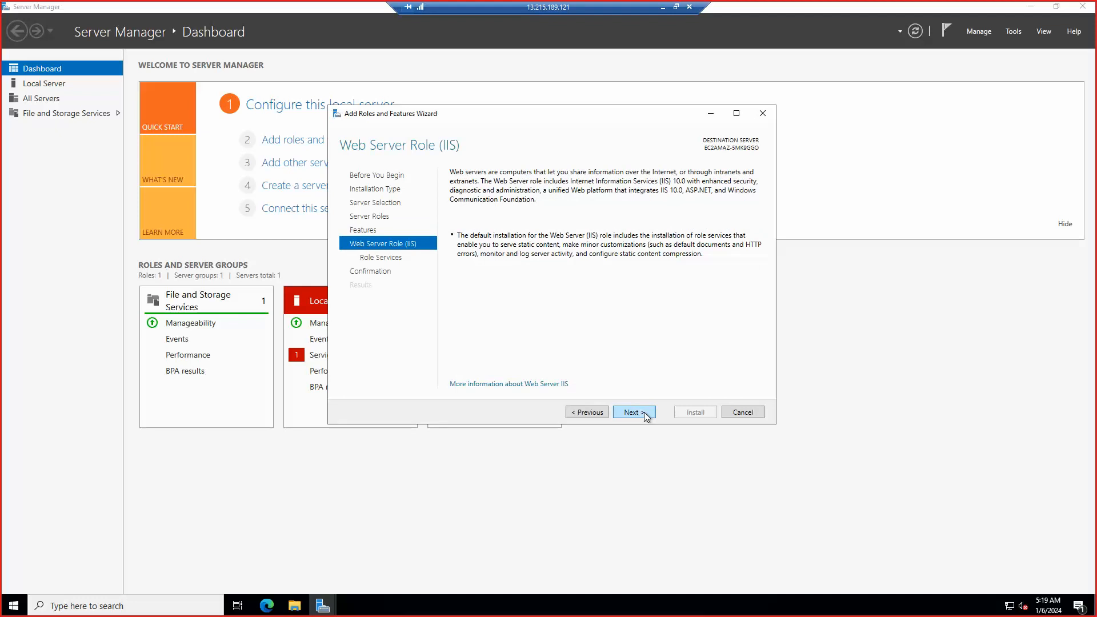
left_click(643, 414)
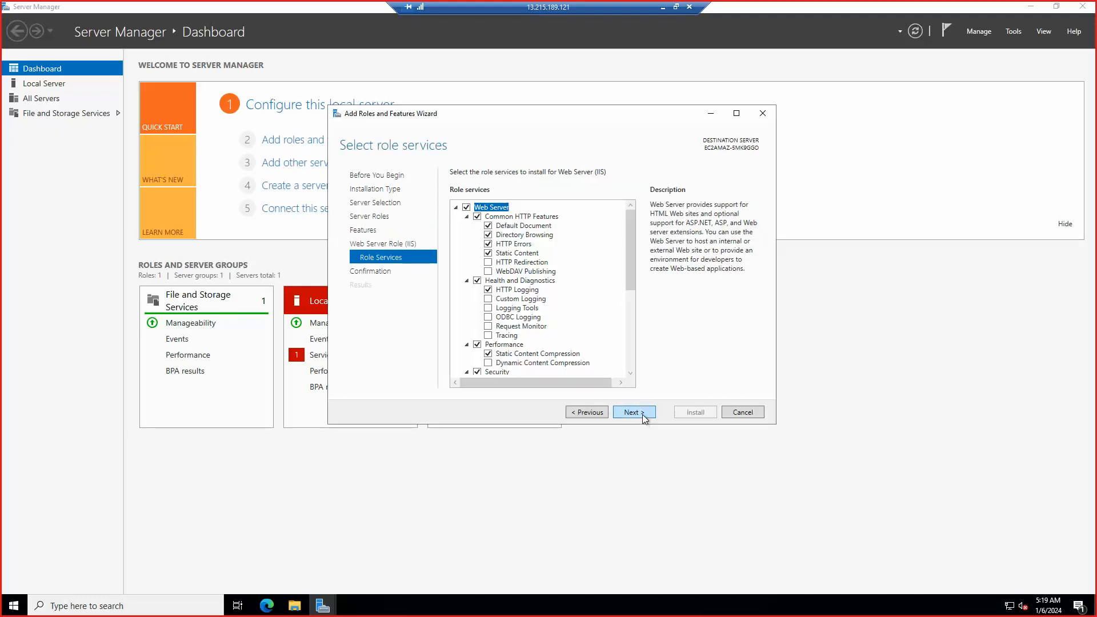
left_click(643, 414)
left_click(702, 415)
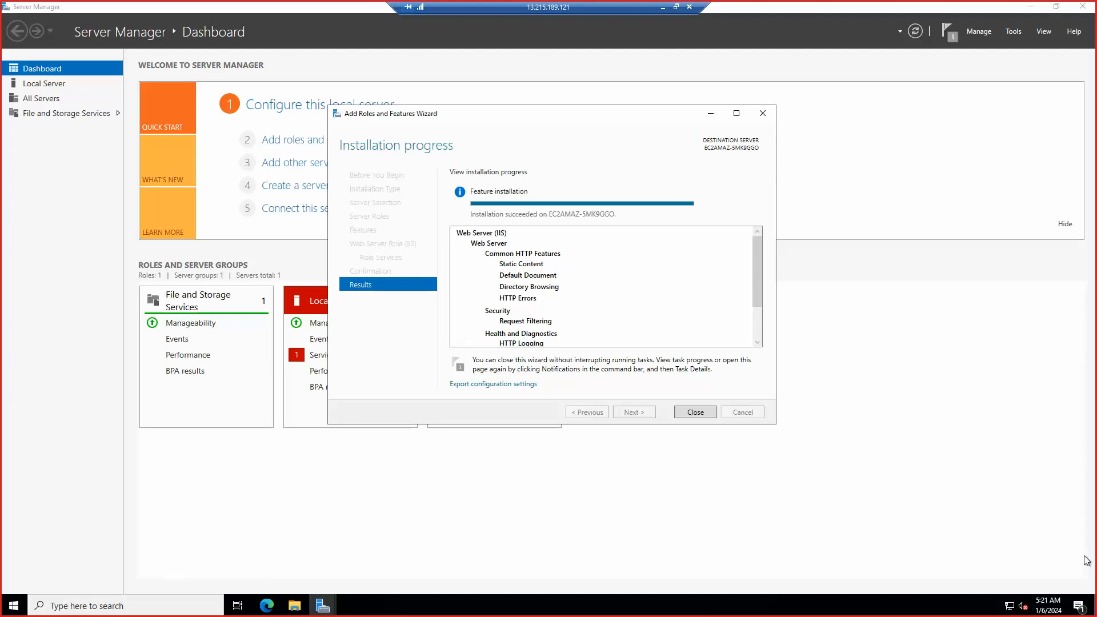
left_click(698, 411)
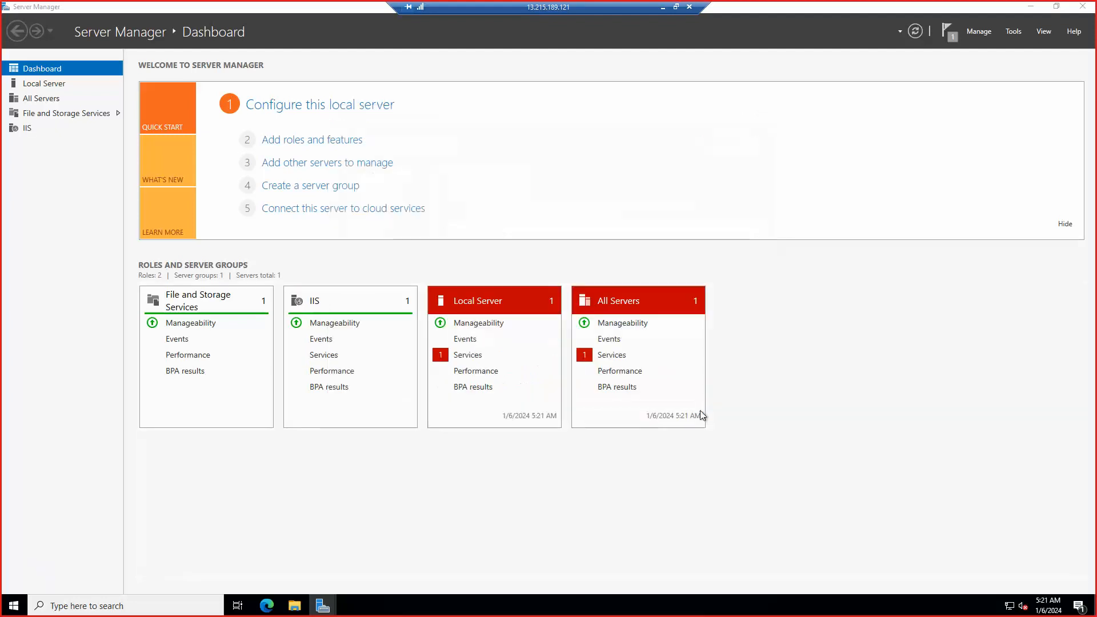
Close Server Manager, minimize the remote desktop session and open the EC2 Instances list in the AWS console.
left_click(1082, 6)
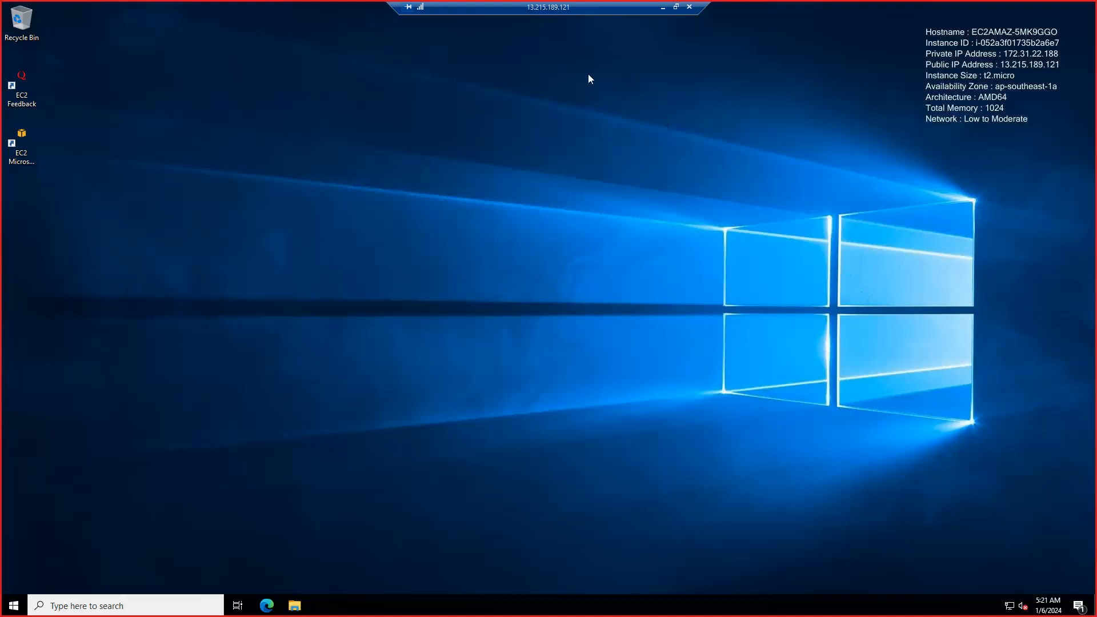
left_click(663, 8)
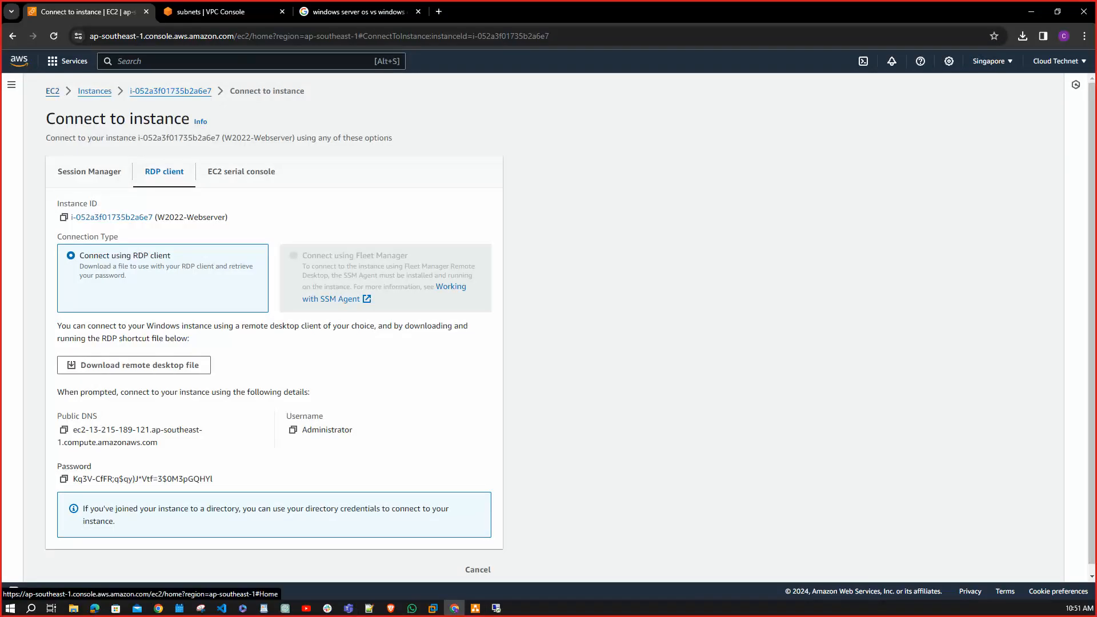
left_click(95, 91)
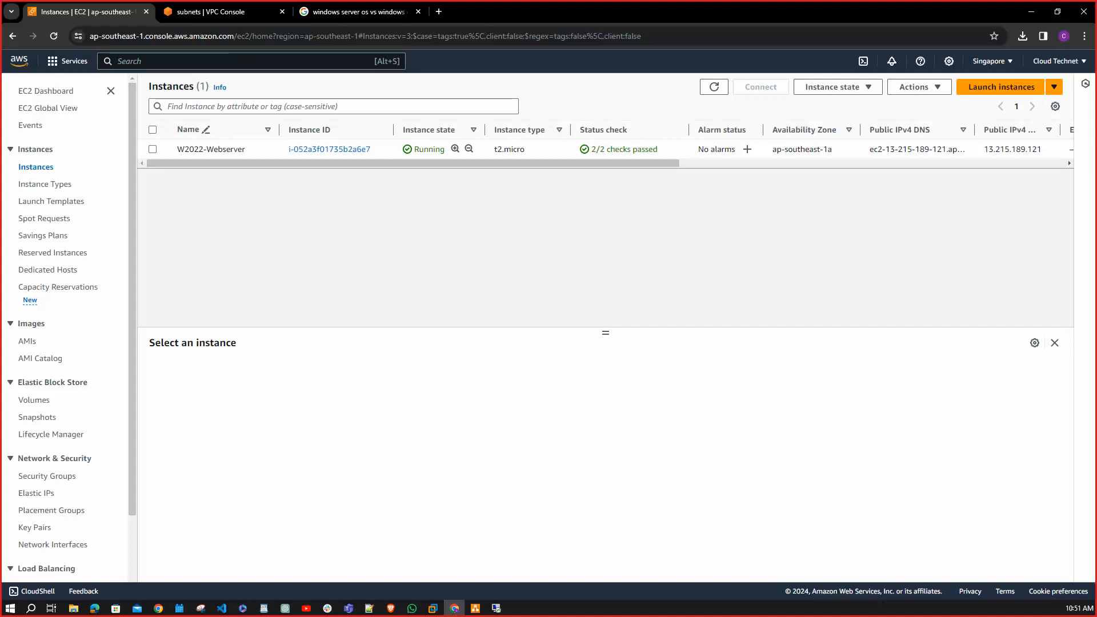
Switch to draw.io and add a text label "IIS" above the cloud, to the right of the w2022-Webserver shape.
left_click(474, 608)
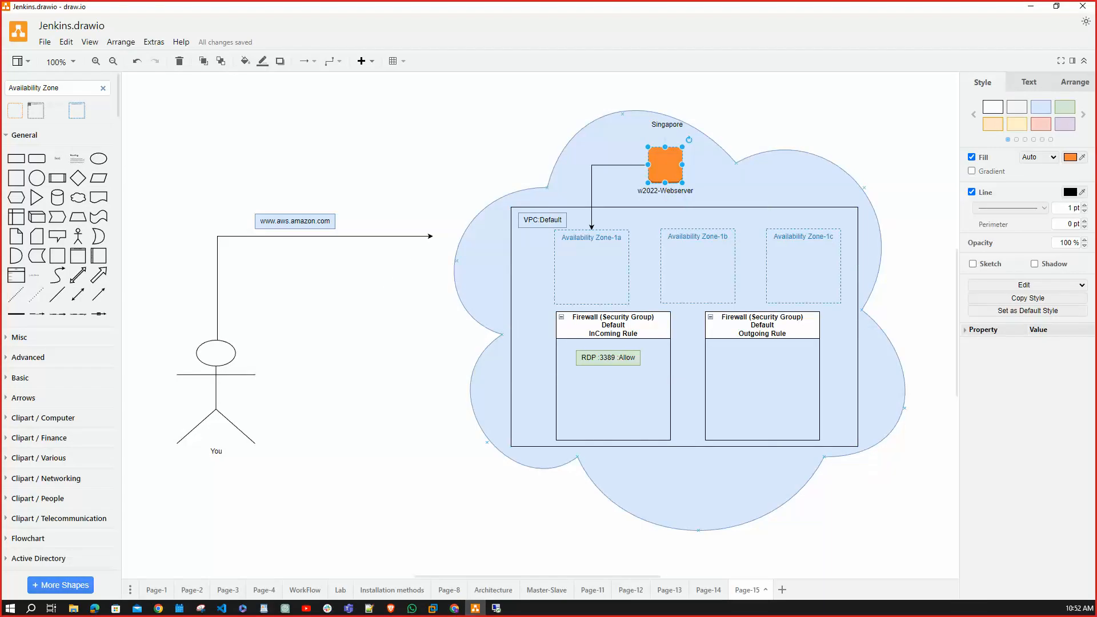
double_click(776, 110)
left_click(777, 110)
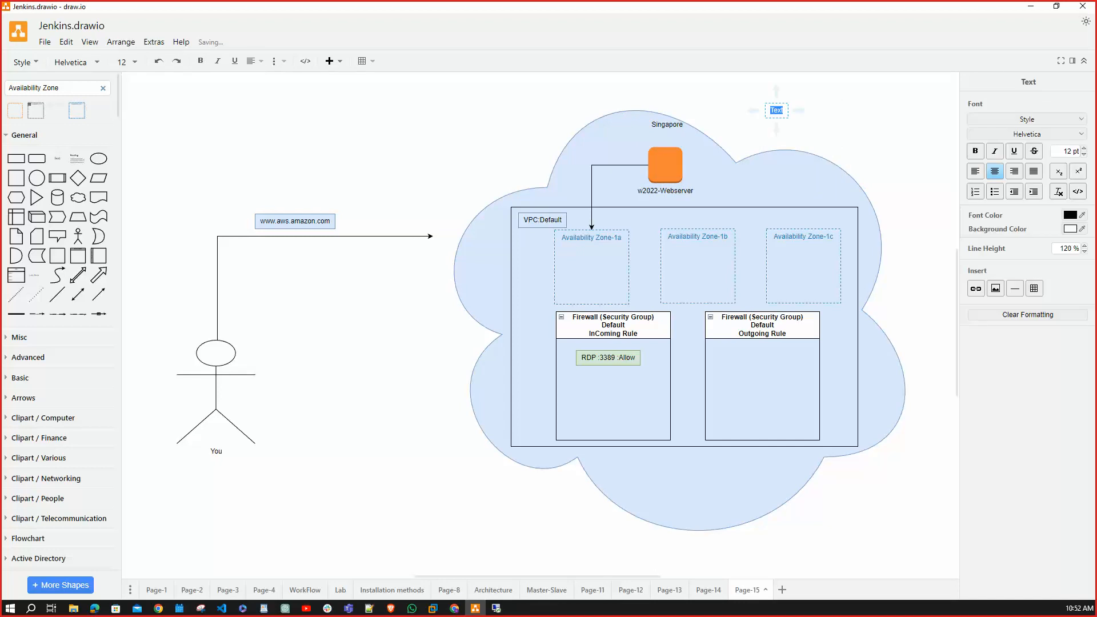
type("IIS")
key("Escape")
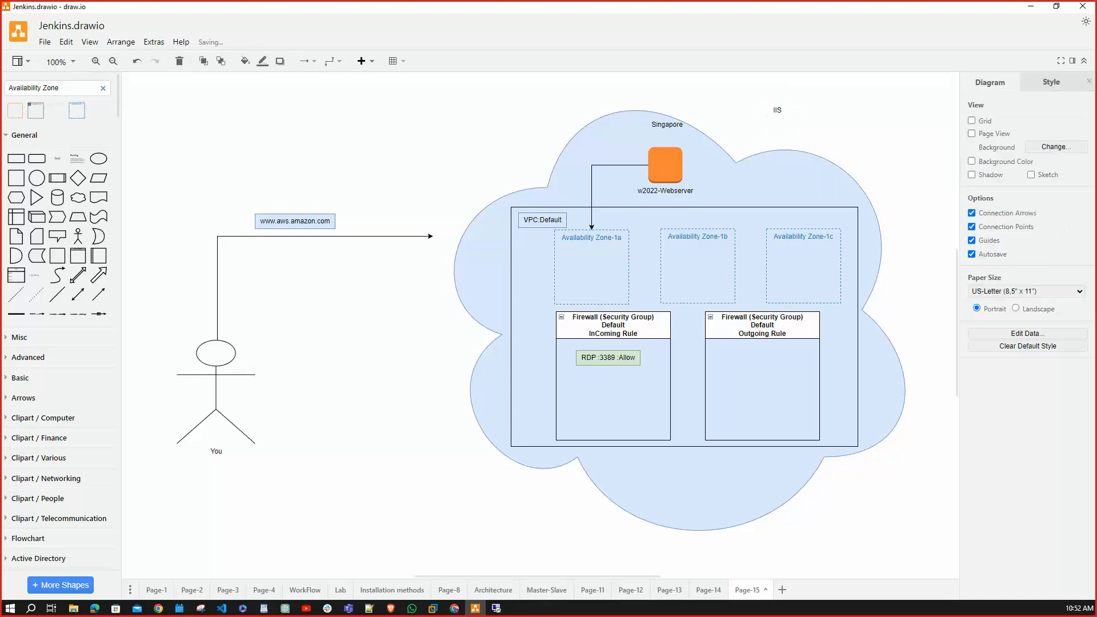
Give the IIS label the light blue fill style and place it inside the orange w2022-Webserver shape.
left_click(777, 110)
left_click(1041, 107)
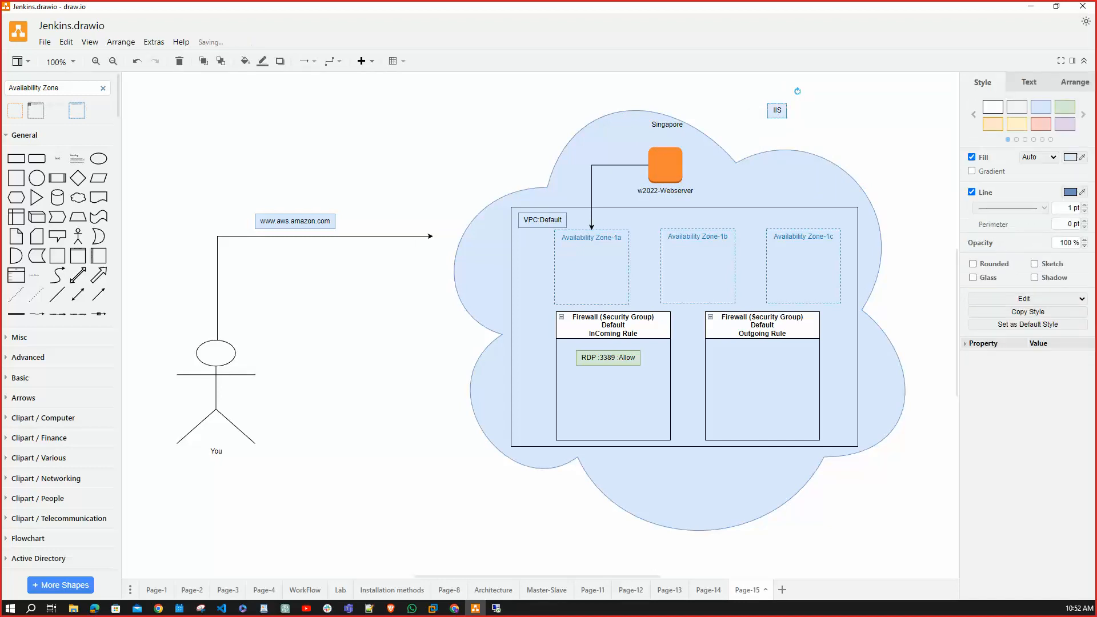
left_click_drag(776, 110, 667, 166)
key("Escape")
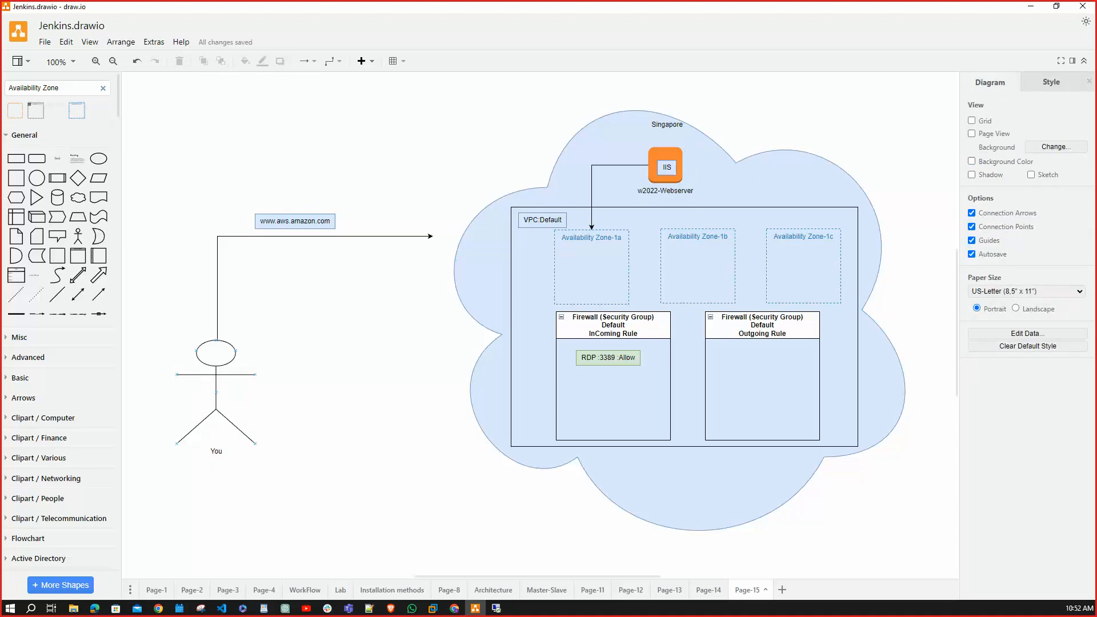
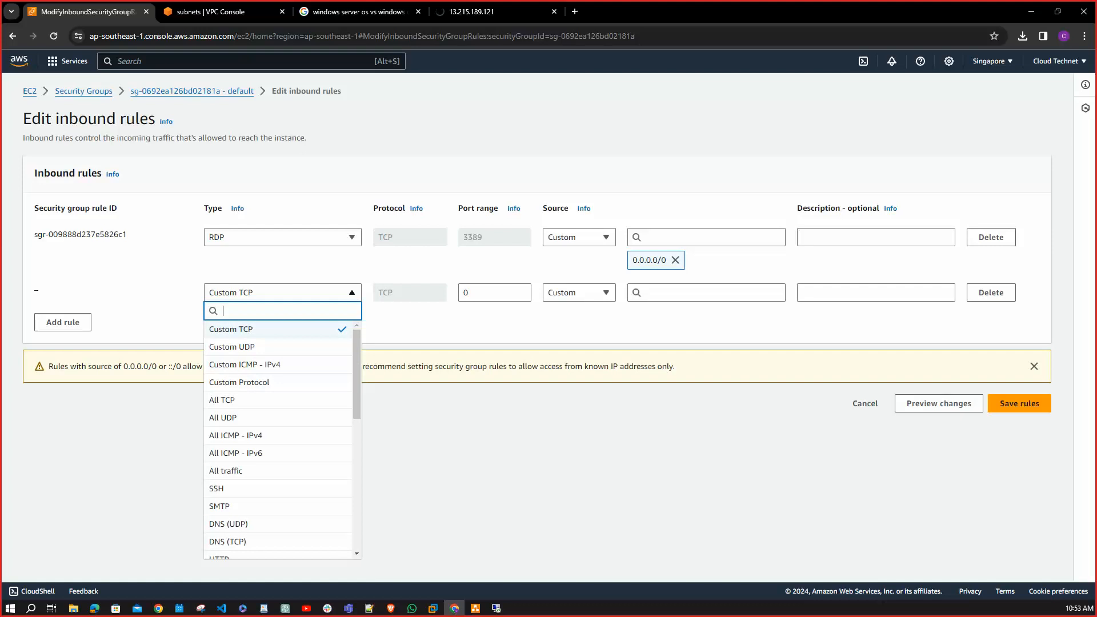
Set the new inbound rule of the default security group to HTTP with source Anywhere-IPv4 (0.0.0.0/0) and save the rules.
type("htt")
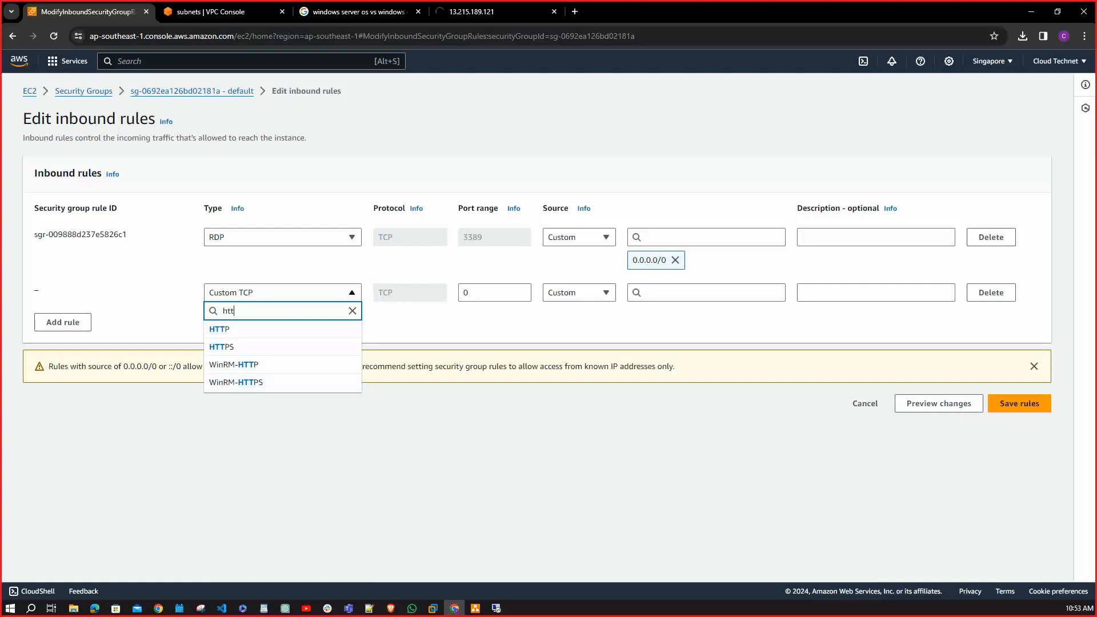
key("Down")
key("Return")
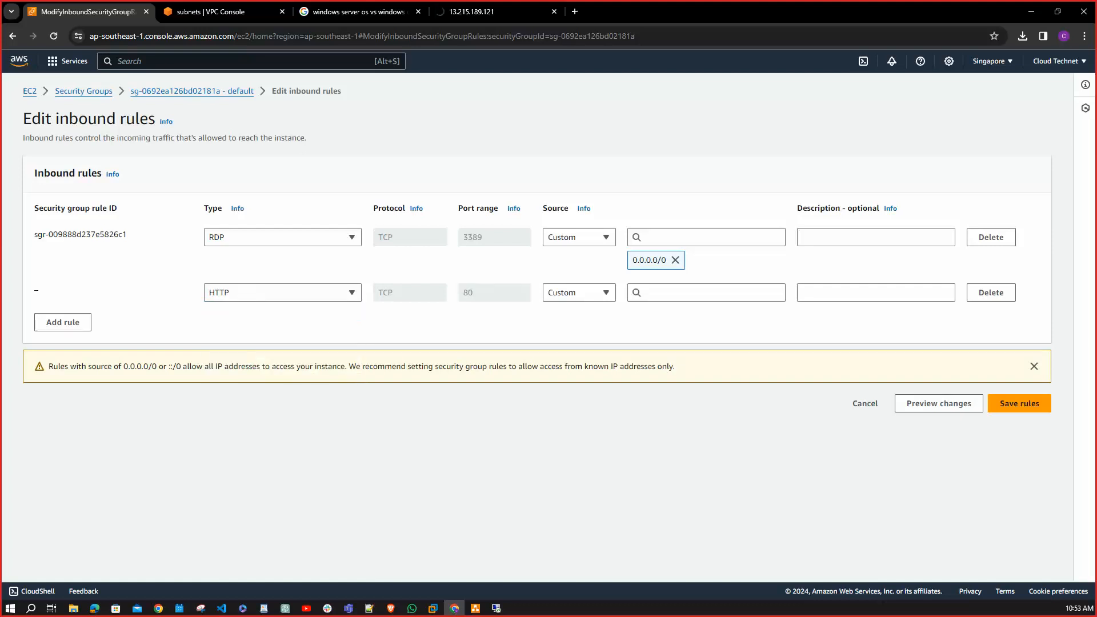
left_click(579, 293)
left_click(576, 328)
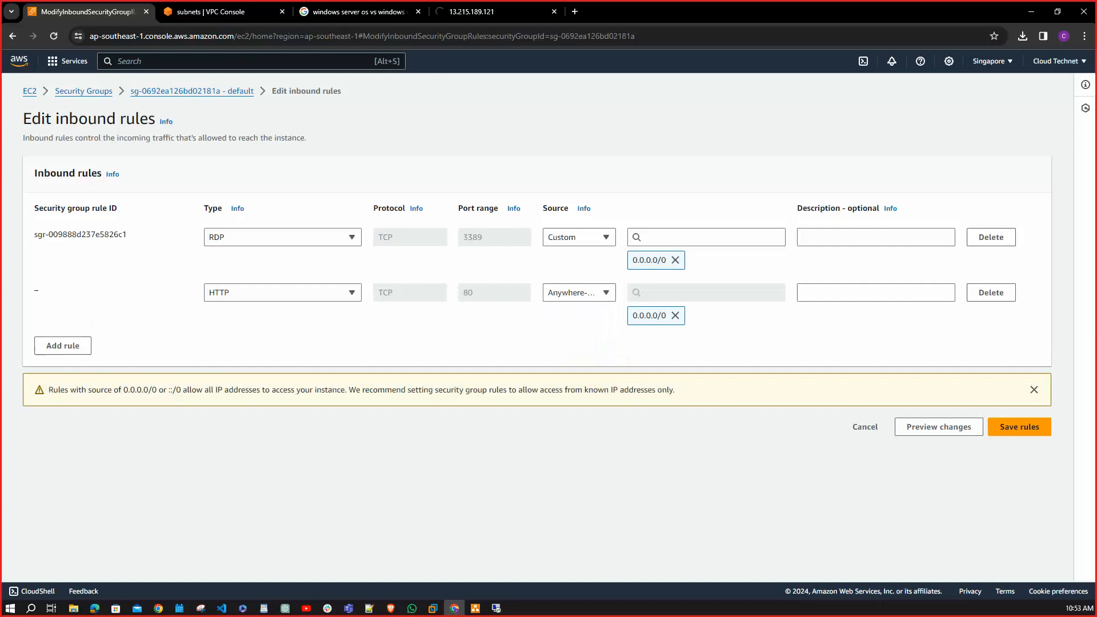
left_click(1020, 427)
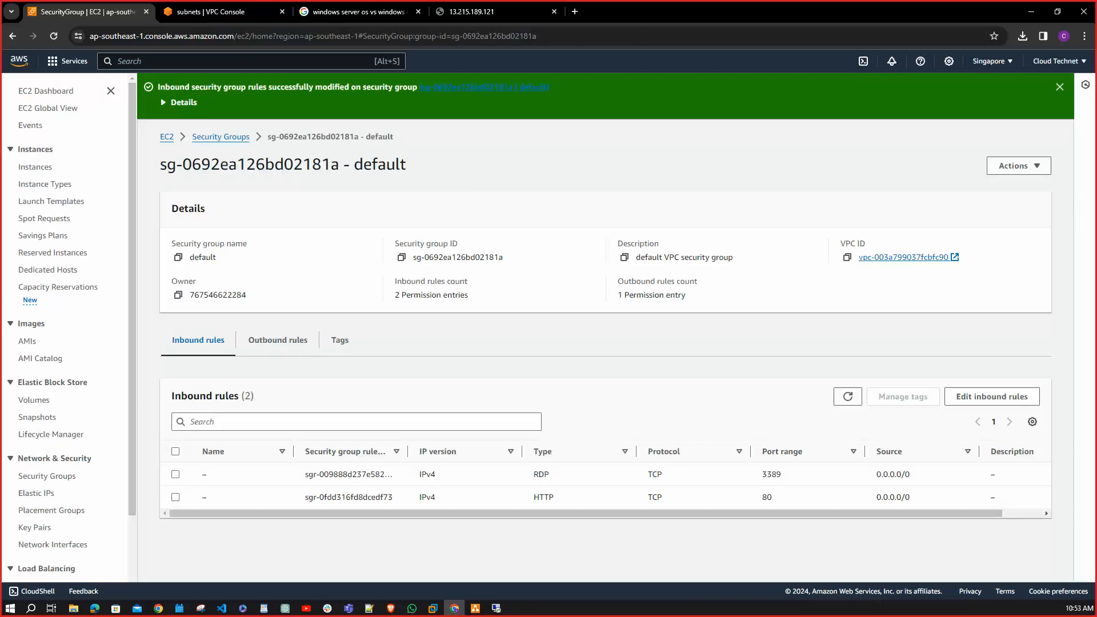
Switch to draw.io, look at the HTTP :80 :Allow entry in the firewall's incoming rules, and minimize the diagram.
key("alt+Tab")
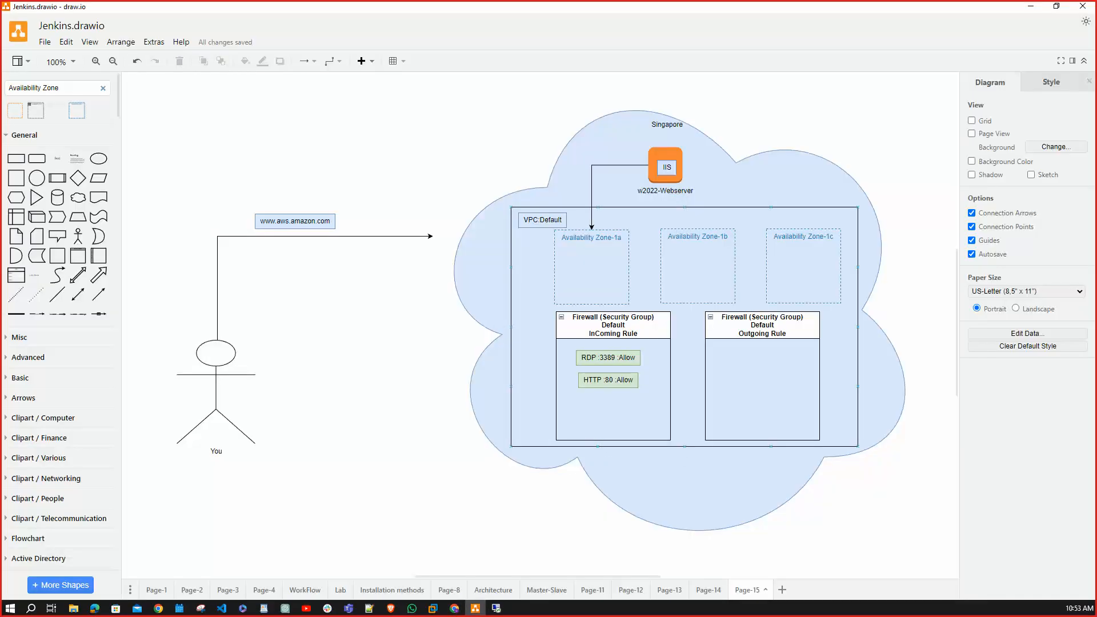
left_click(608, 381)
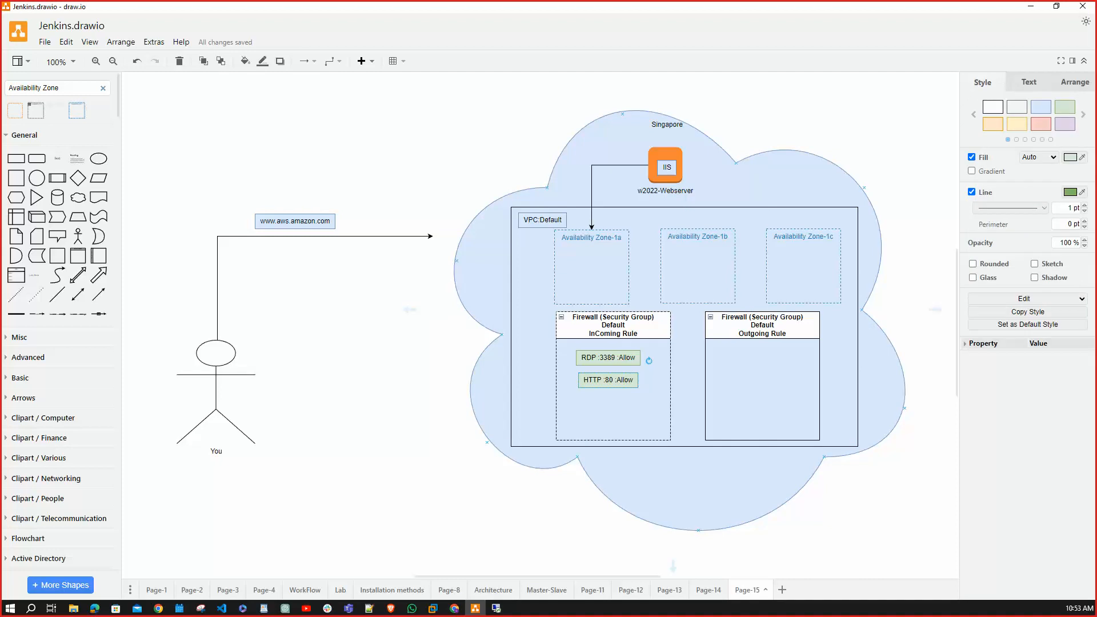
left_click(1031, 7)
Load the web server's page at 13.215.189.121 again in the browser to check access to IIS.
key("ctrl+4")
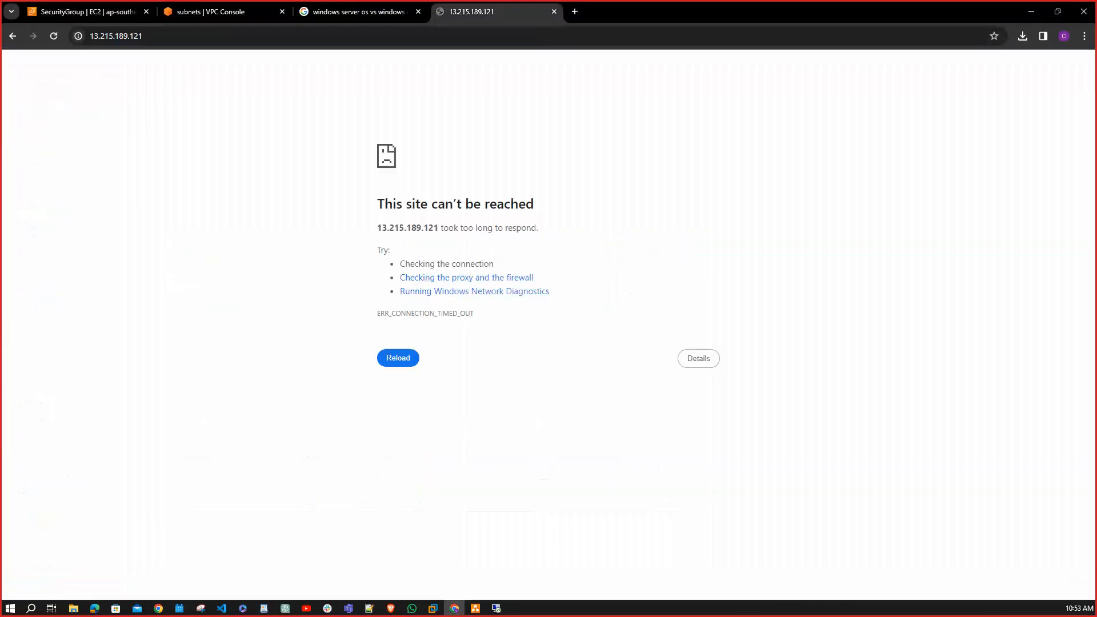
key("ctrl+l")
key("Return")
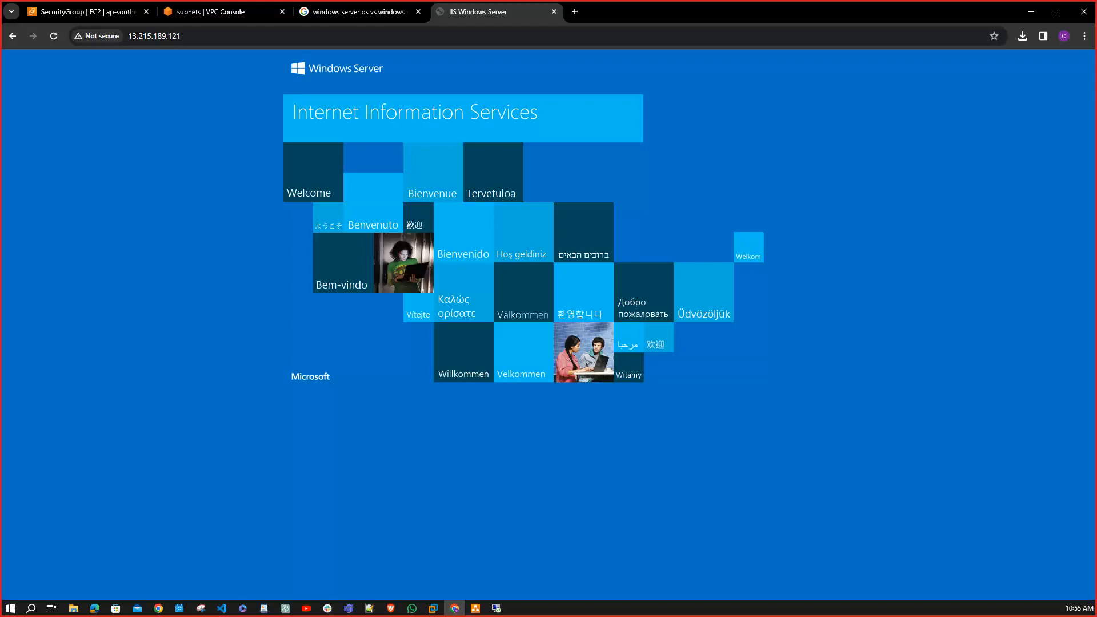
left_click(177, 36)
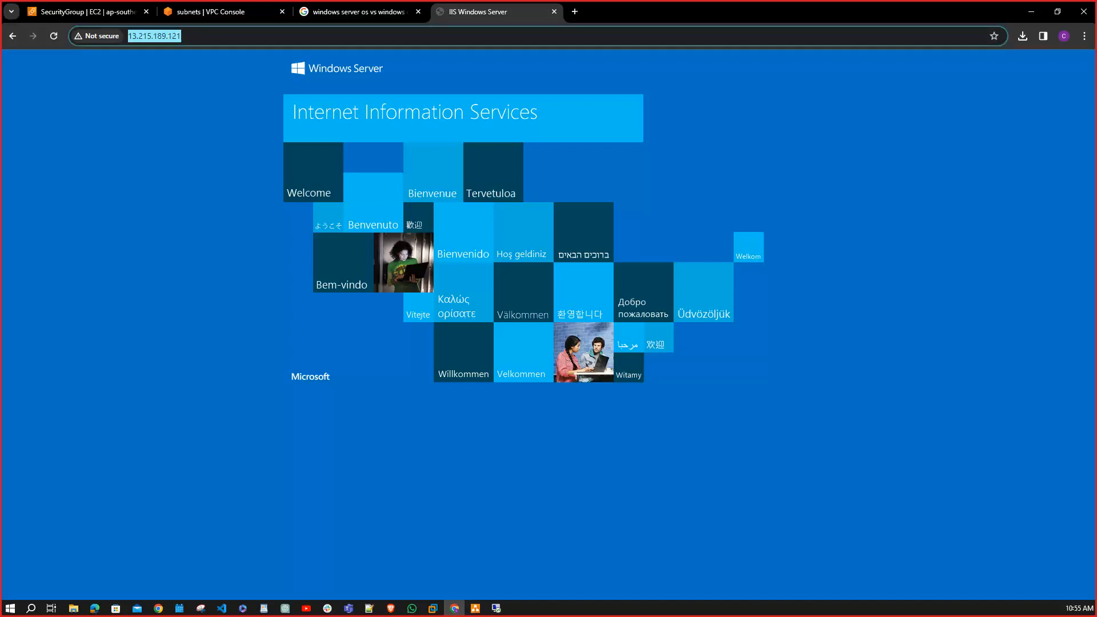
key("alt+Tab")
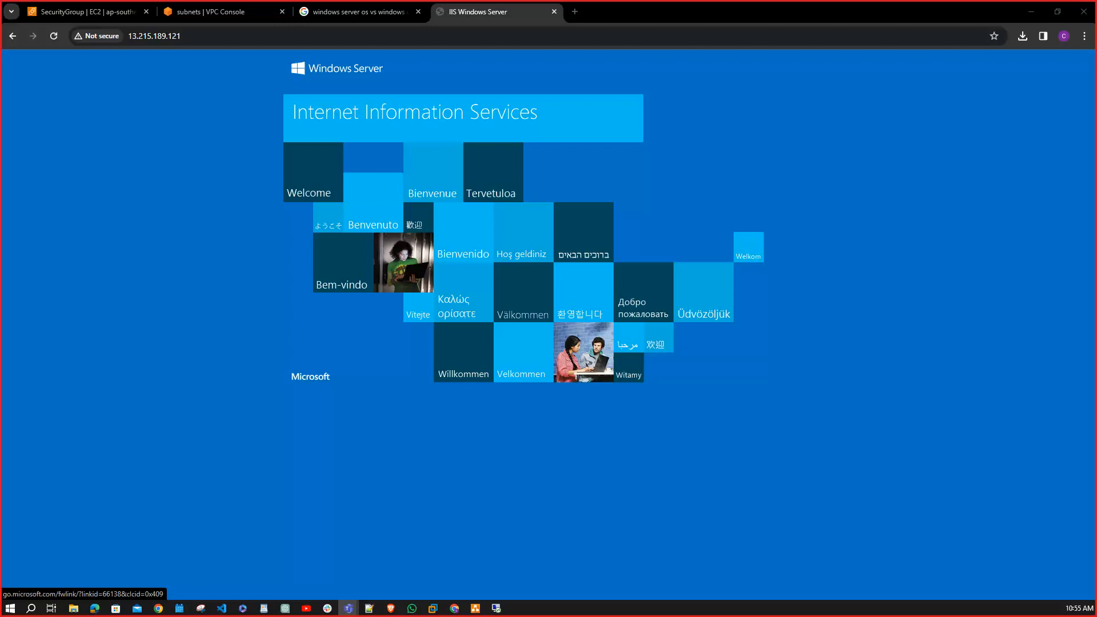
Switch to the remote desktop session and search Google in Edge for "free html templates".
left_click(496, 608)
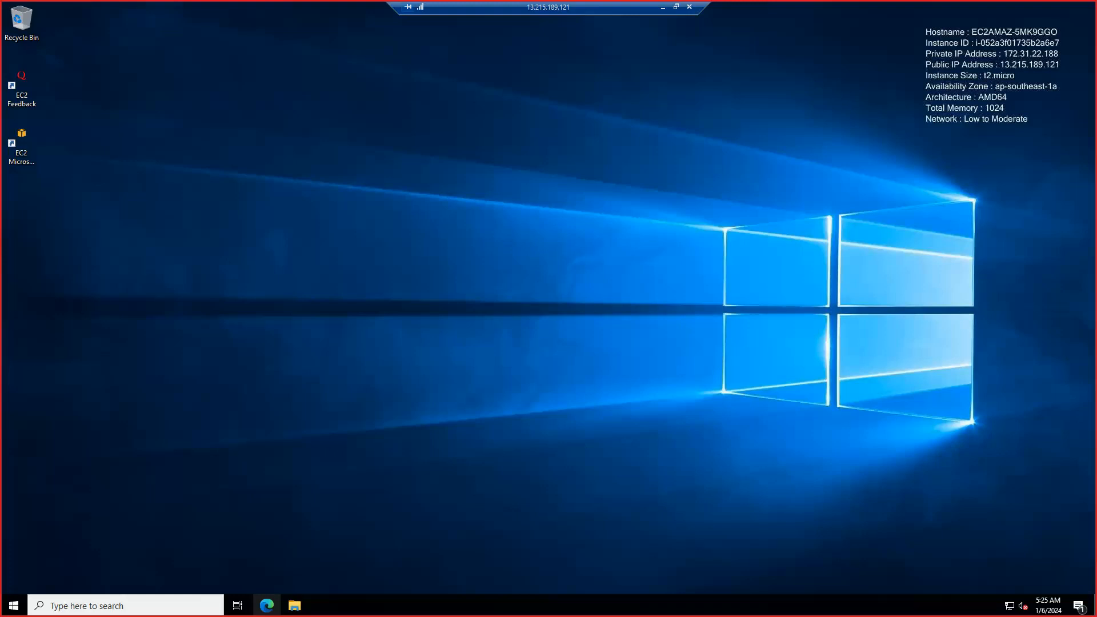
left_click(266, 605)
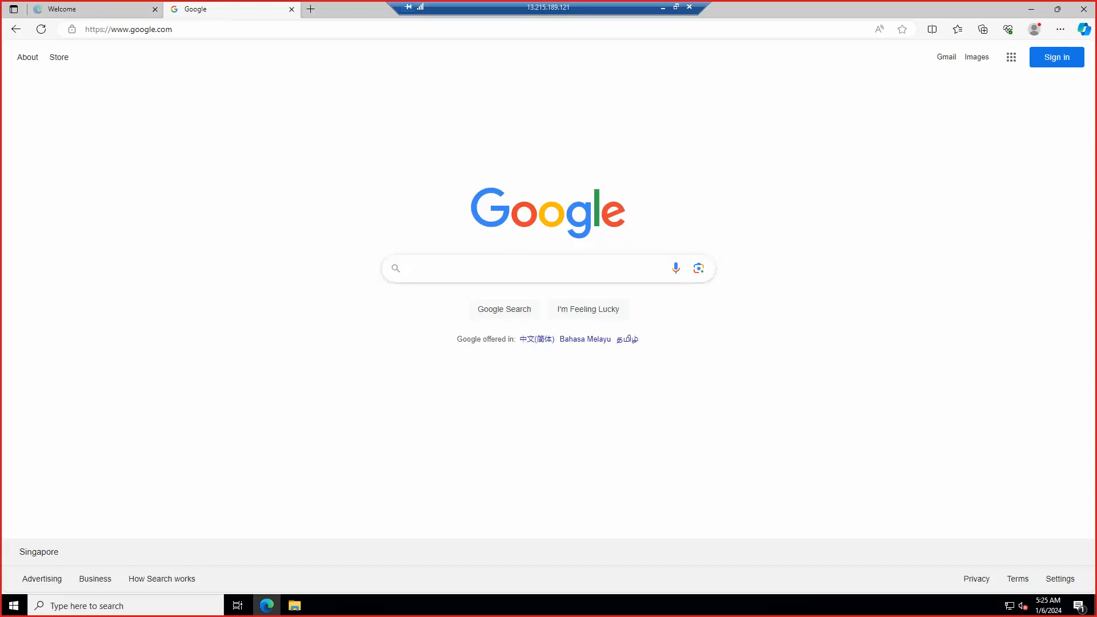
type("f")
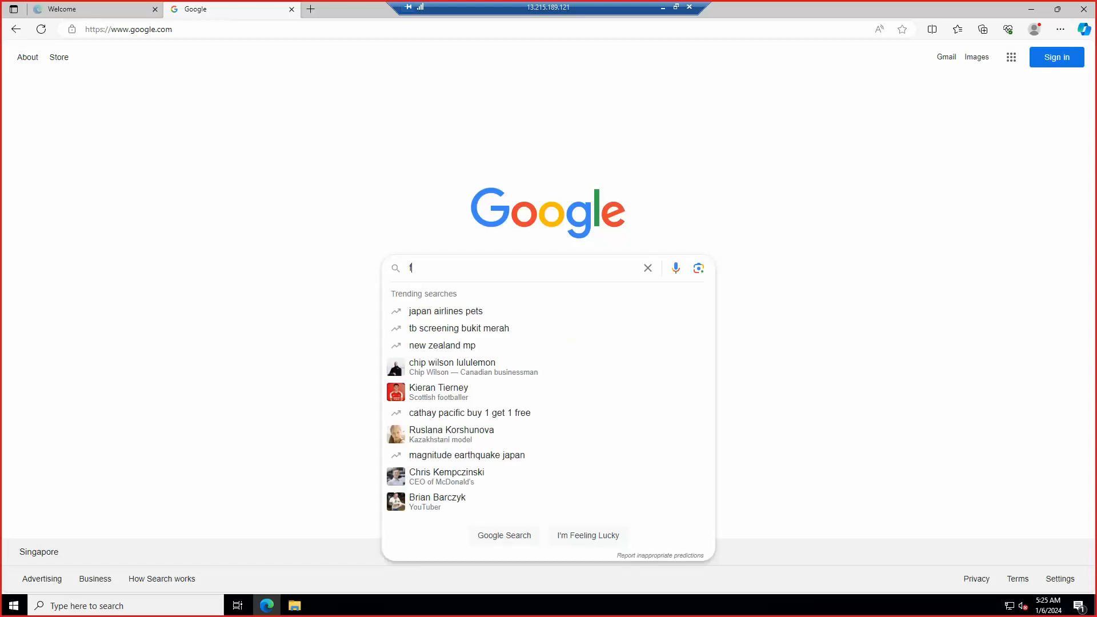
type("ree html")
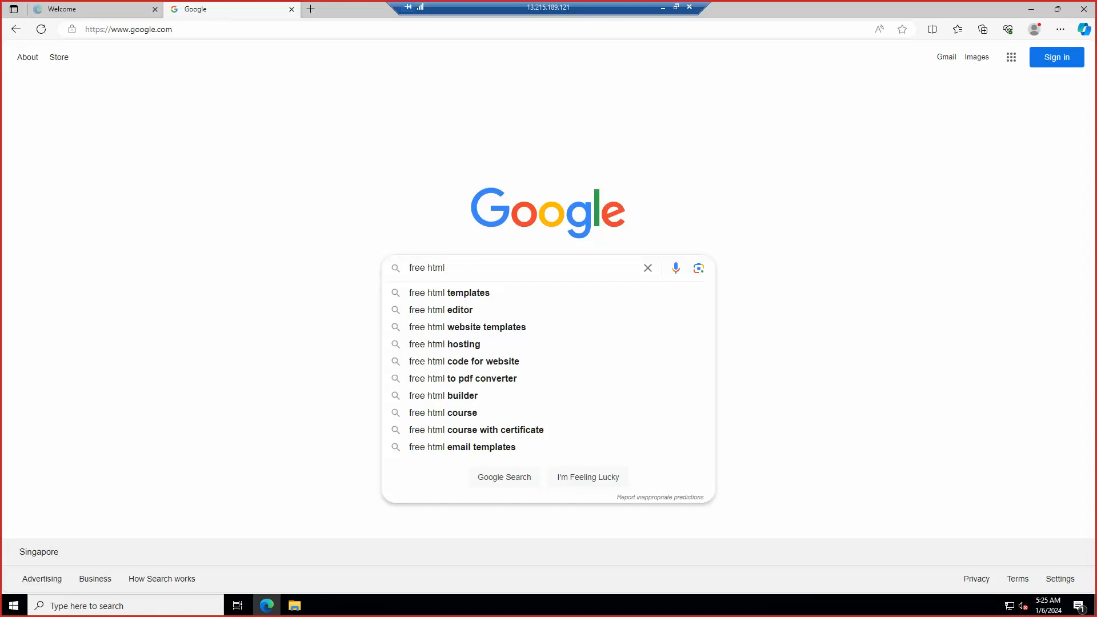
key("Down")
key("Return")
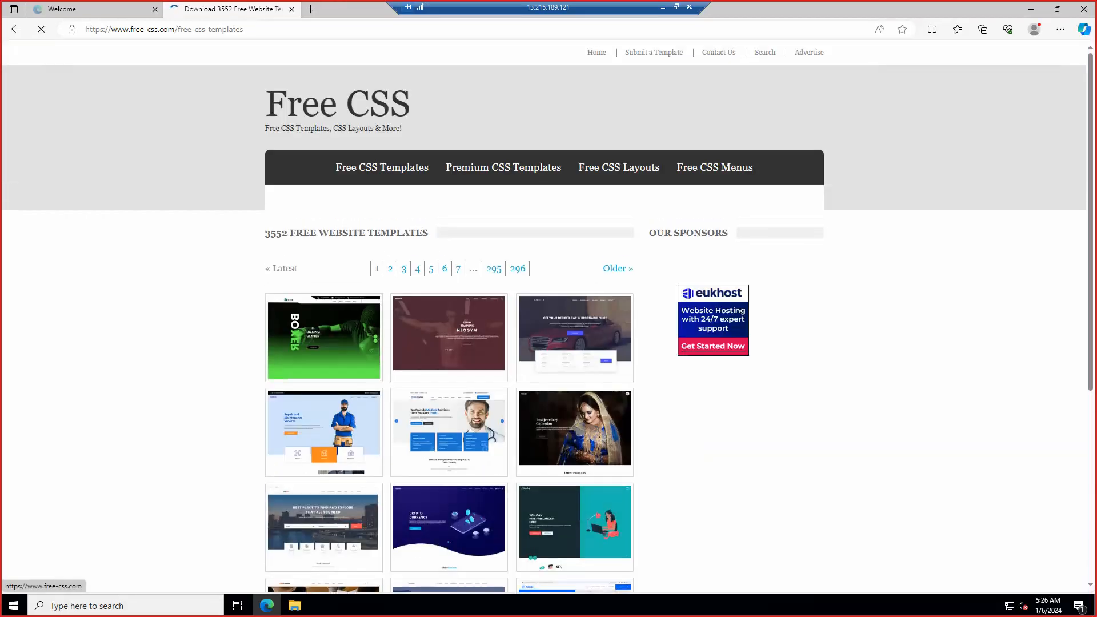
Browse the free website templates on Free CSS and open the Sbs (Skating Board School) template from the second page.
scroll(784, 354, "down", 3)
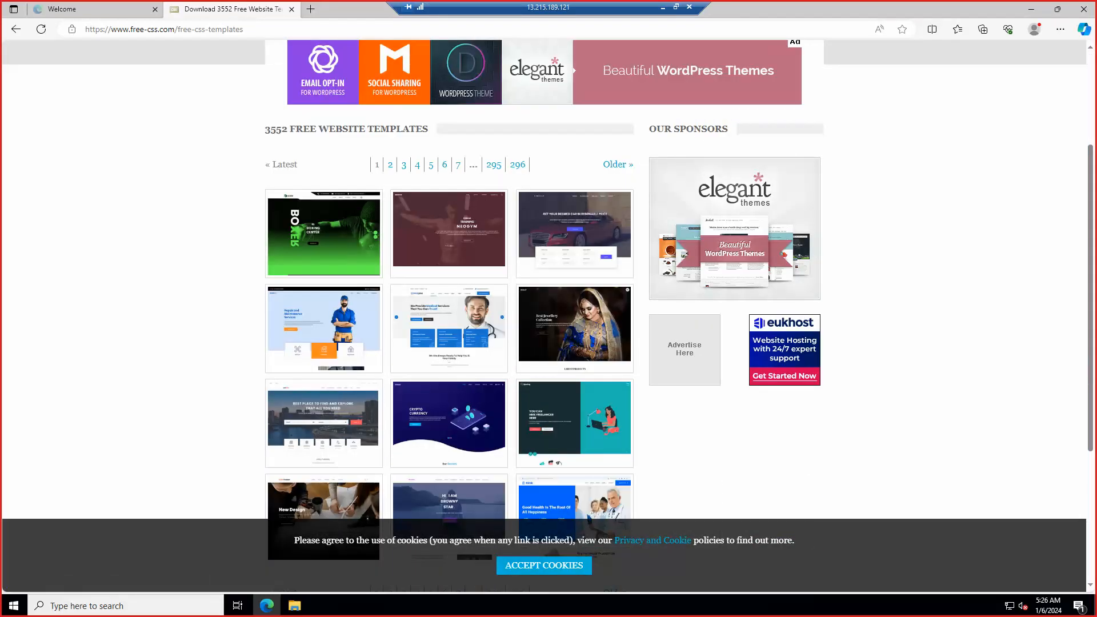
scroll(784, 354, "down", 3)
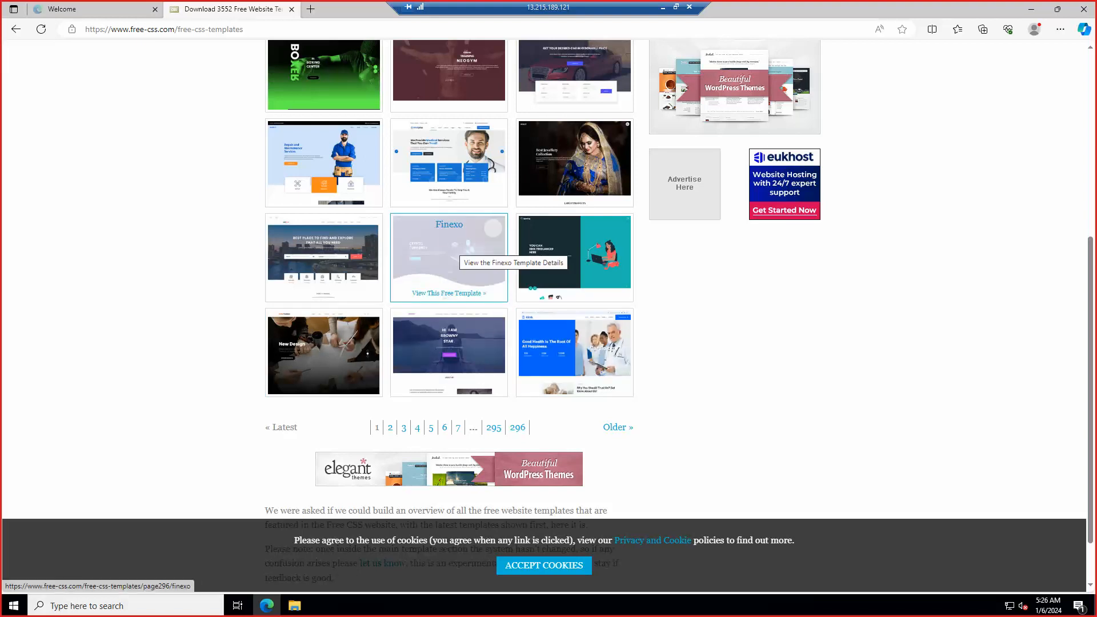
scroll(460, 259, "up", 3)
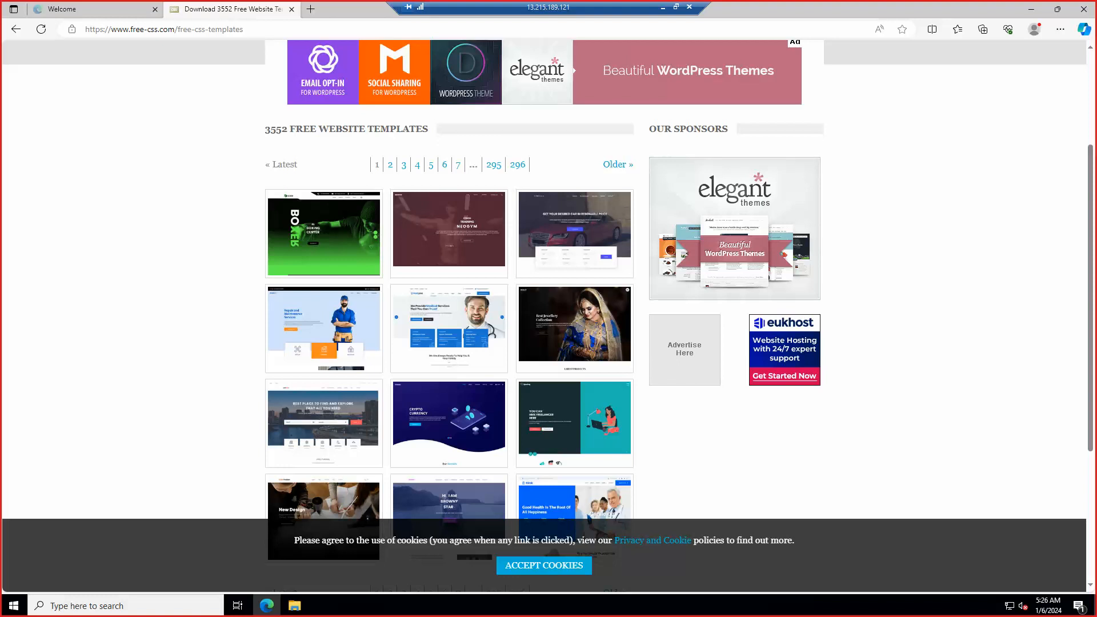
scroll(574, 412, "down", 4)
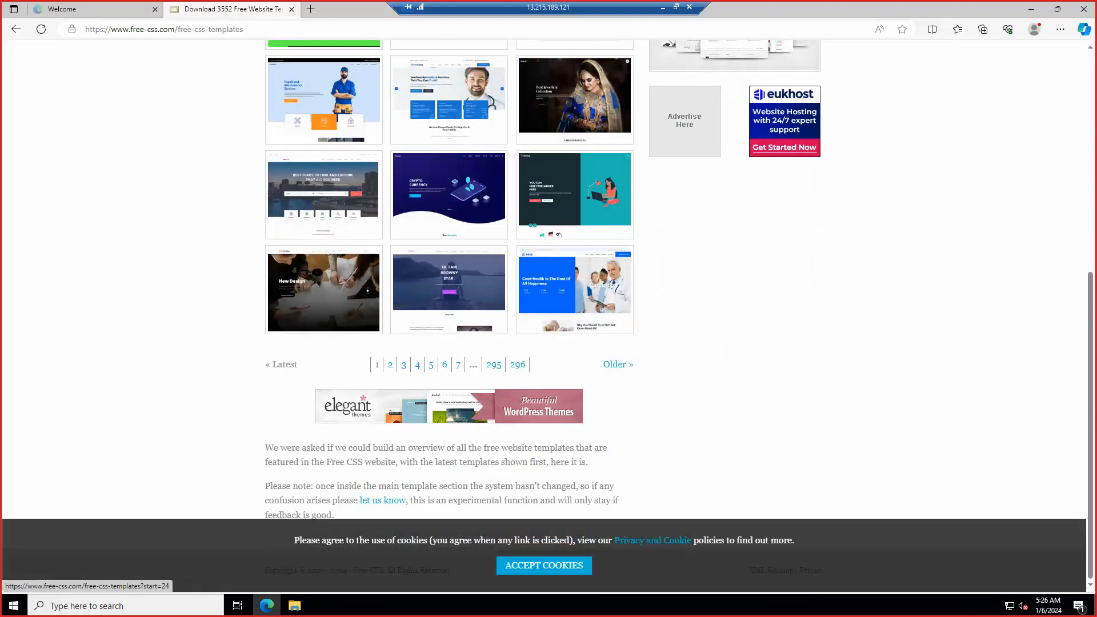
left_click(618, 365)
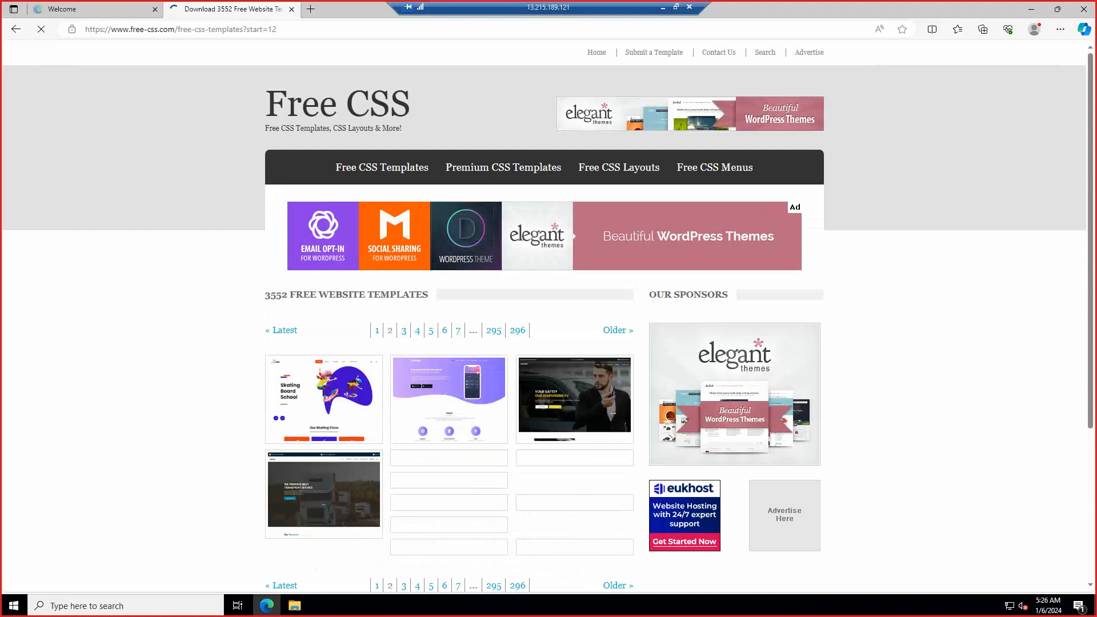
scroll(617, 364, "down", 3)
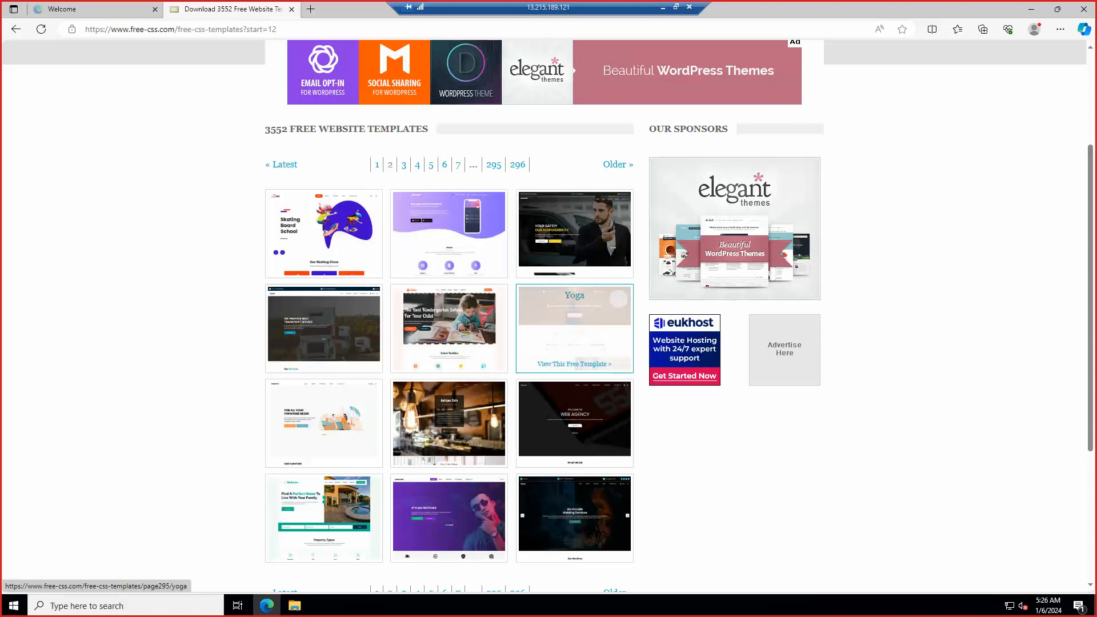
left_click(323, 234)
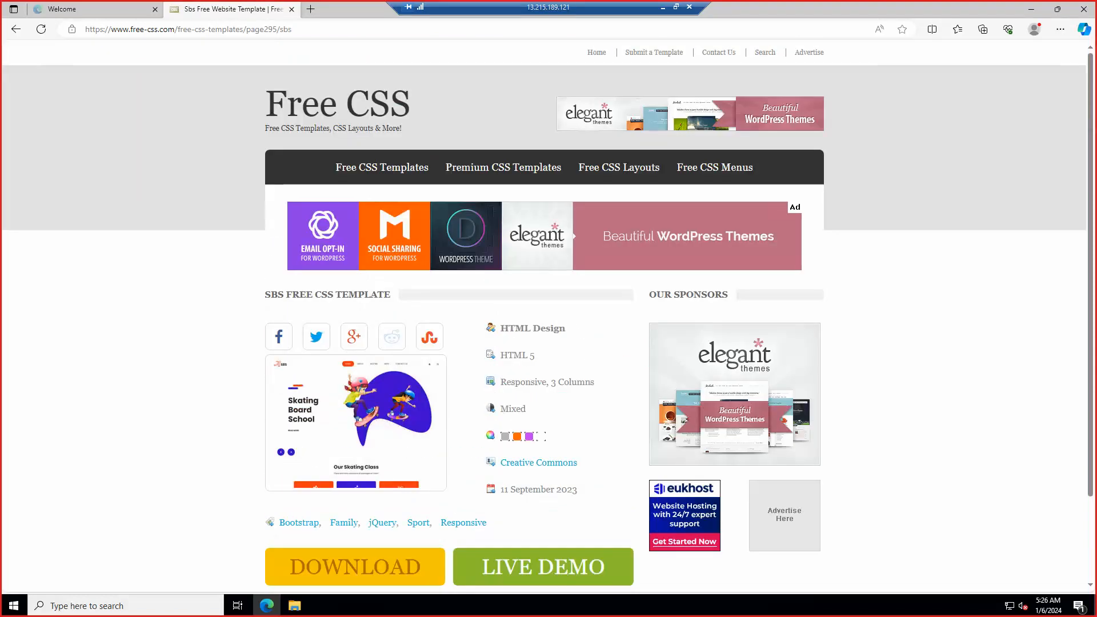
Download the Sbs Free Website Template zip file and show it in the Downloads folder.
scroll(548, 320, "down", 2)
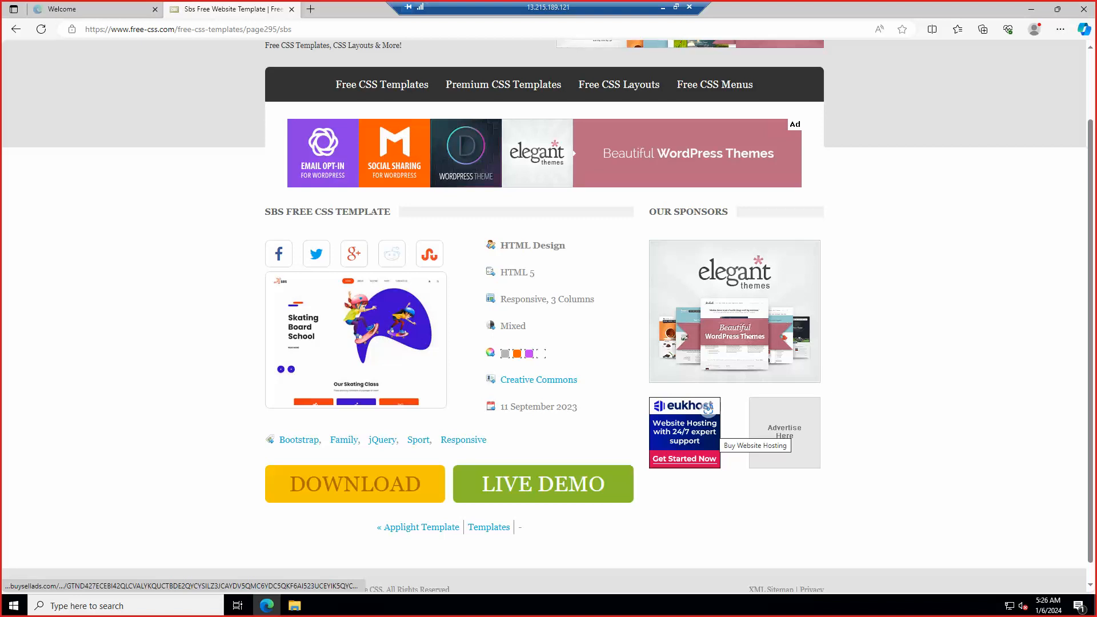
scroll(708, 409, "down", 1)
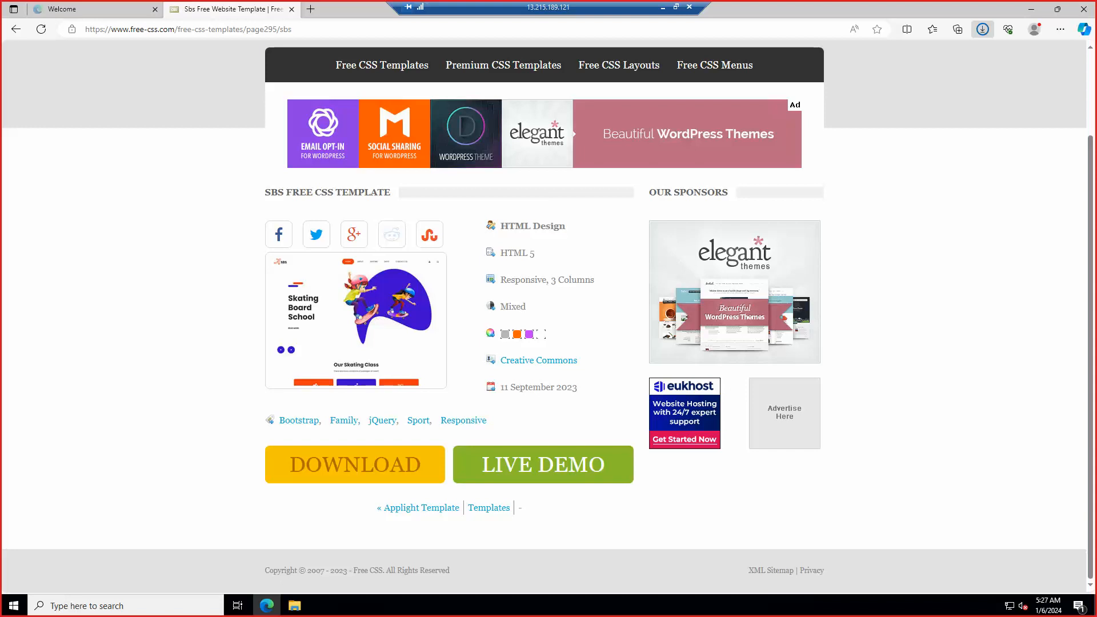
left_click(983, 29)
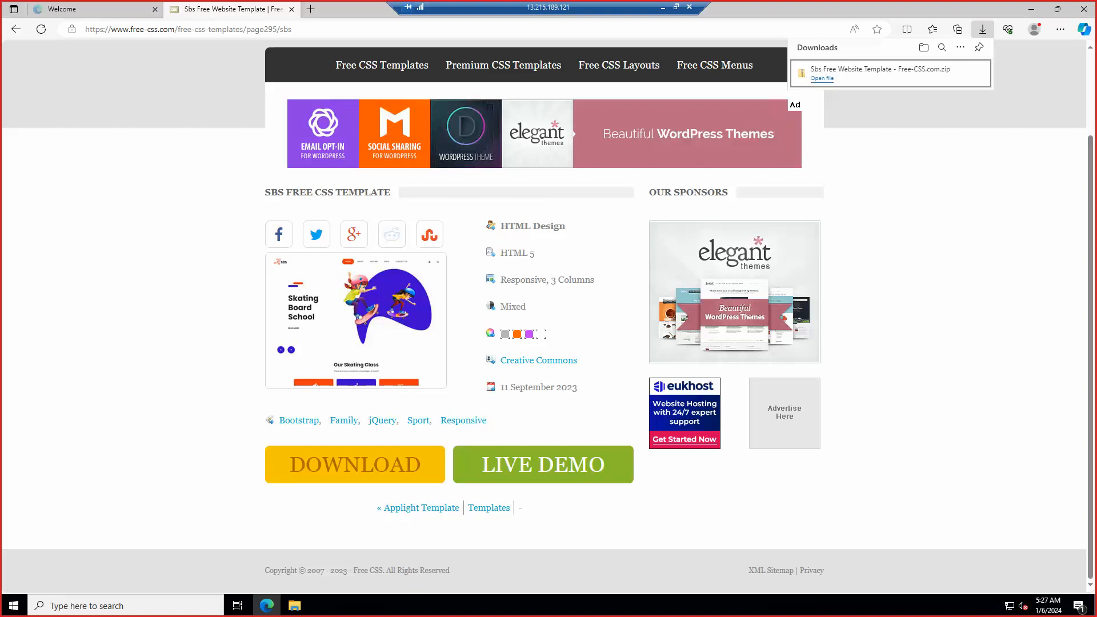
left_click(943, 73)
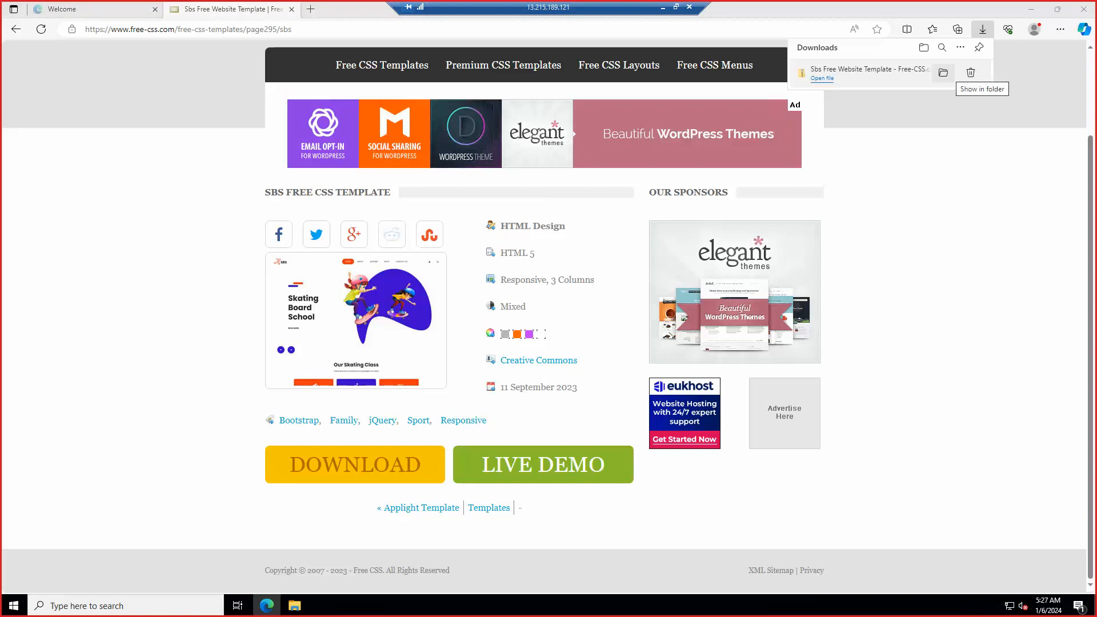
left_click(943, 73)
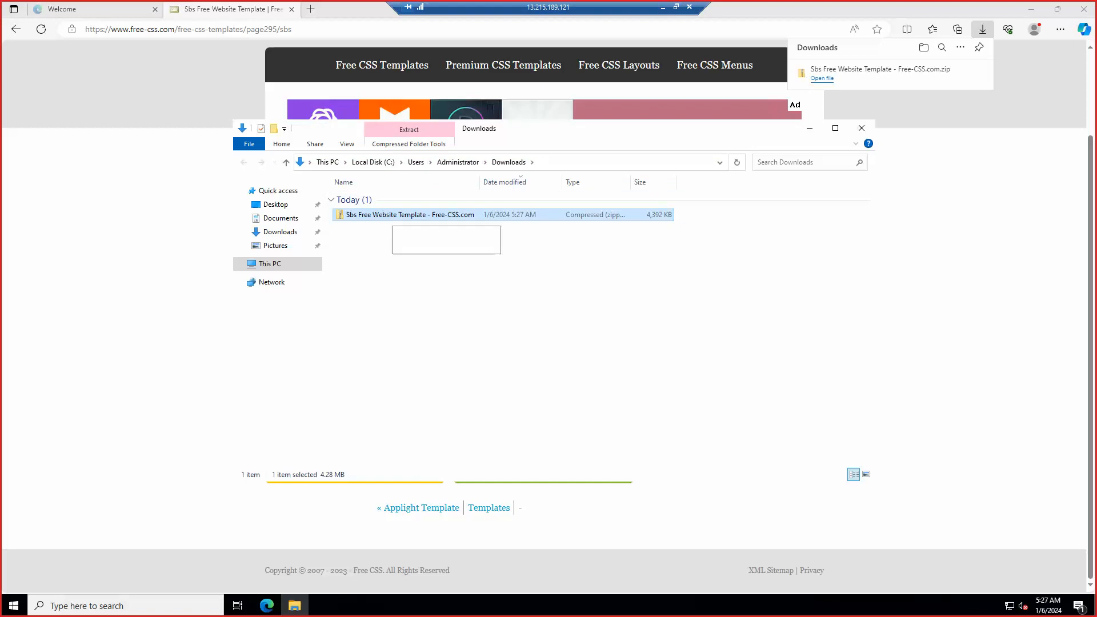
Extract the downloaded Sbs Free Website Template archive to the suggested folder in Downloads.
right_click(392, 216)
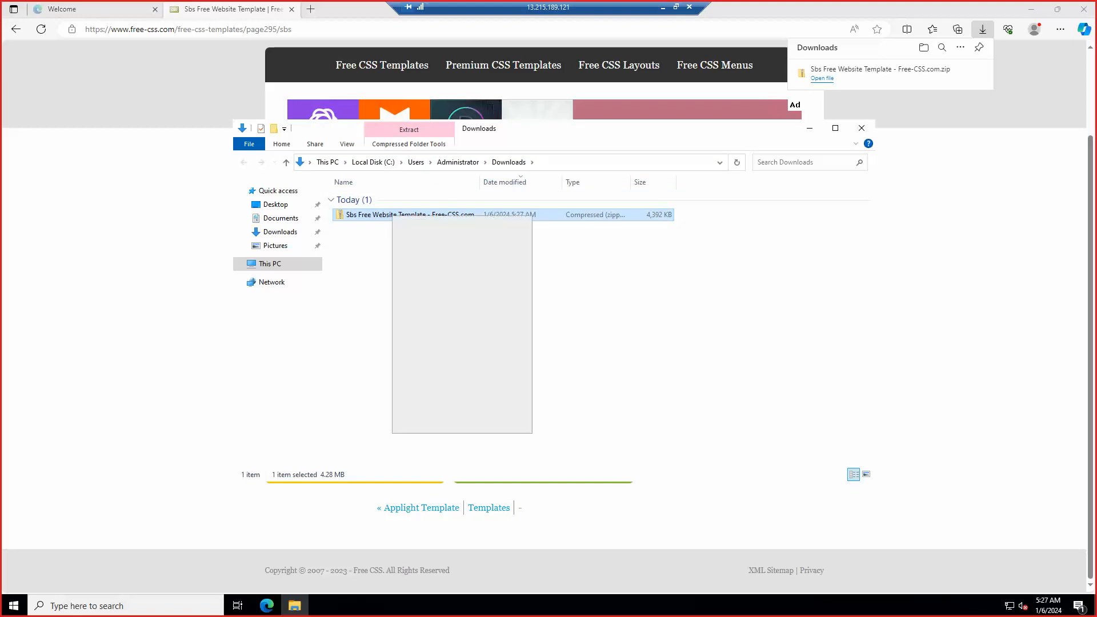
left_click(429, 253)
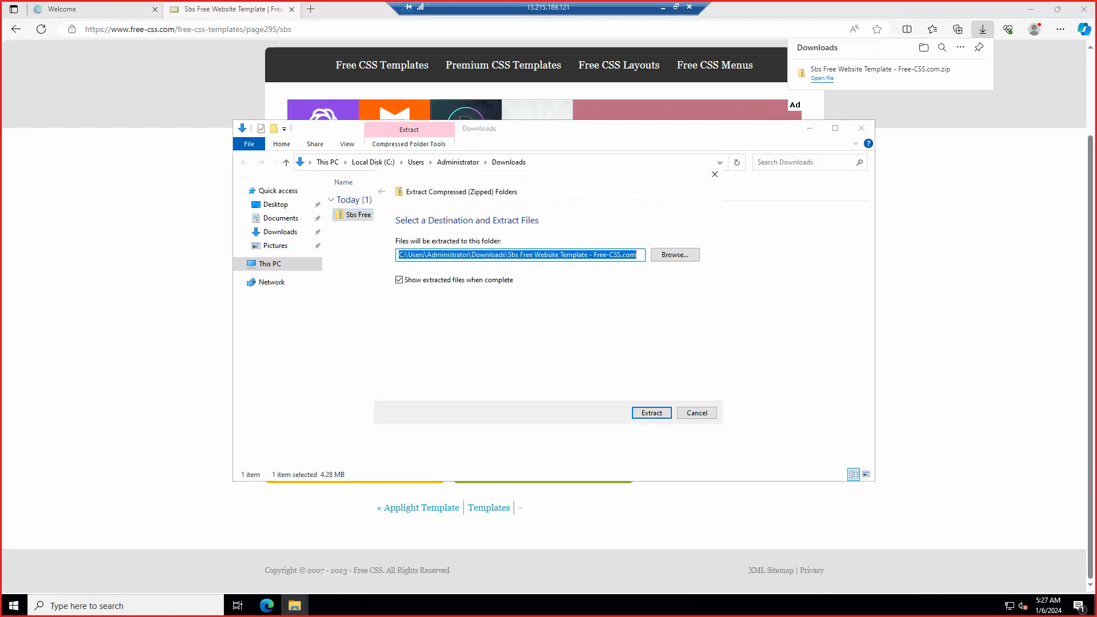
key("Return")
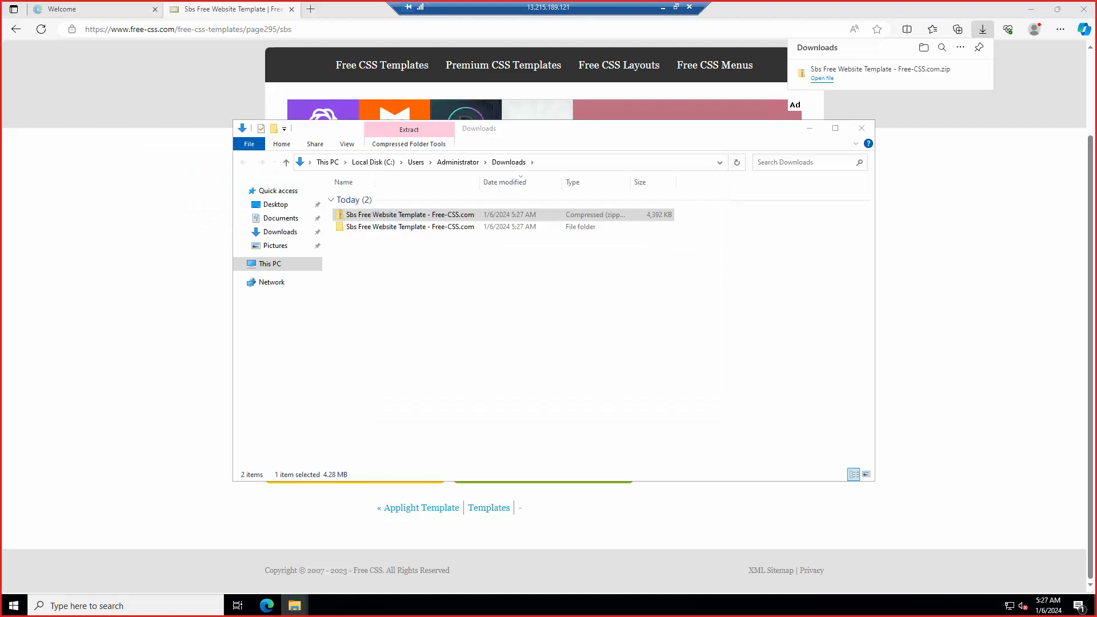
Copy all the folders and HTML files inside the extracted template's sbs-html folder.
double_click(374, 213)
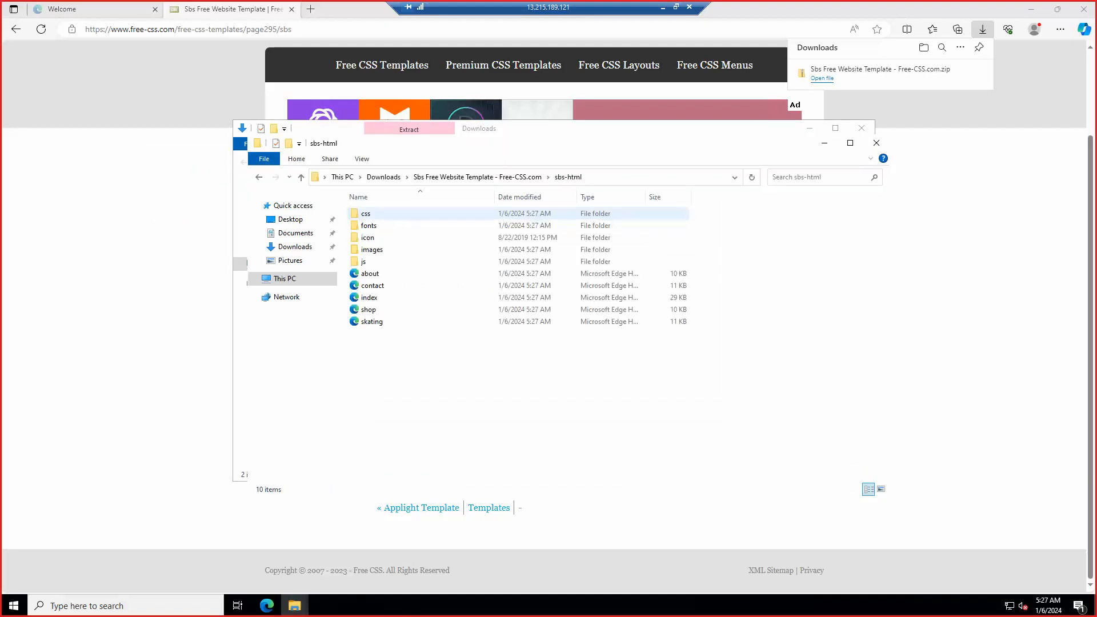
key("ctrl+a")
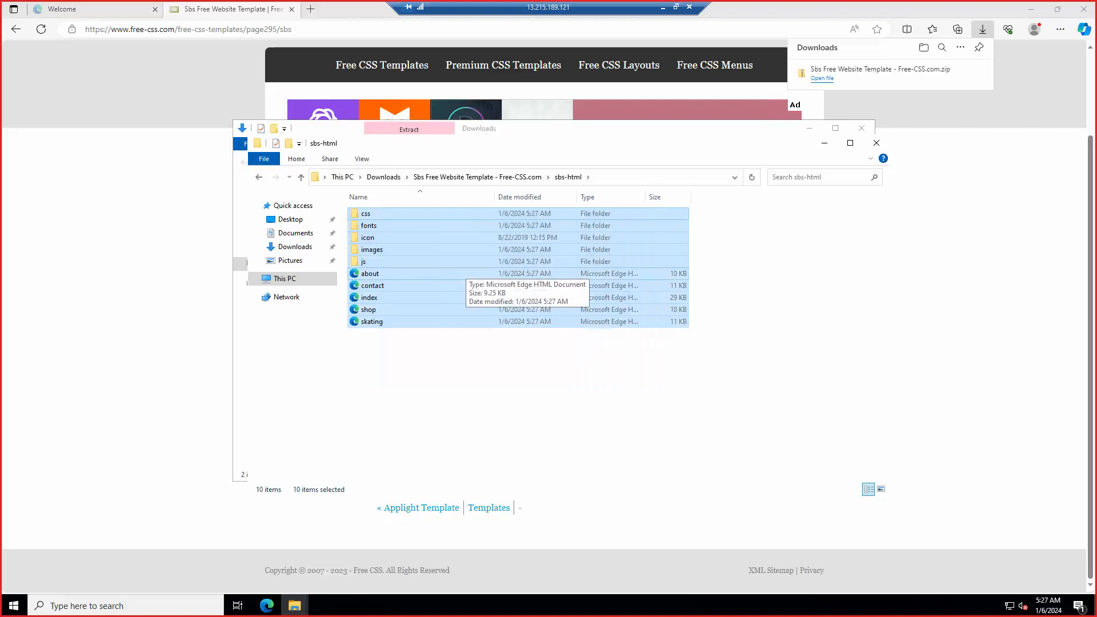
right_click(464, 270)
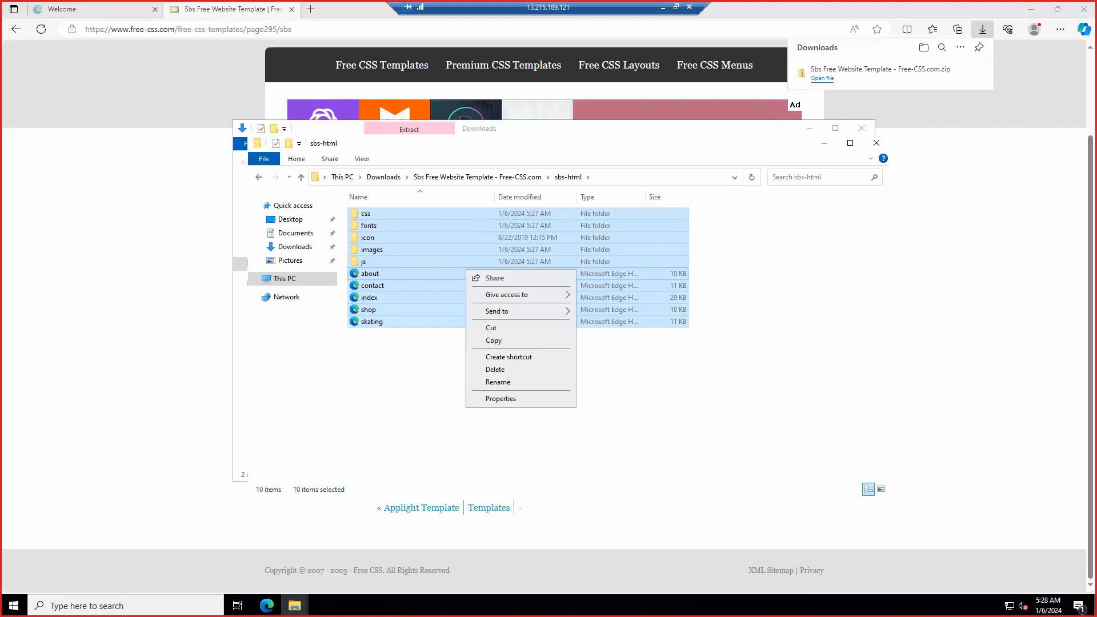
left_click(494, 340)
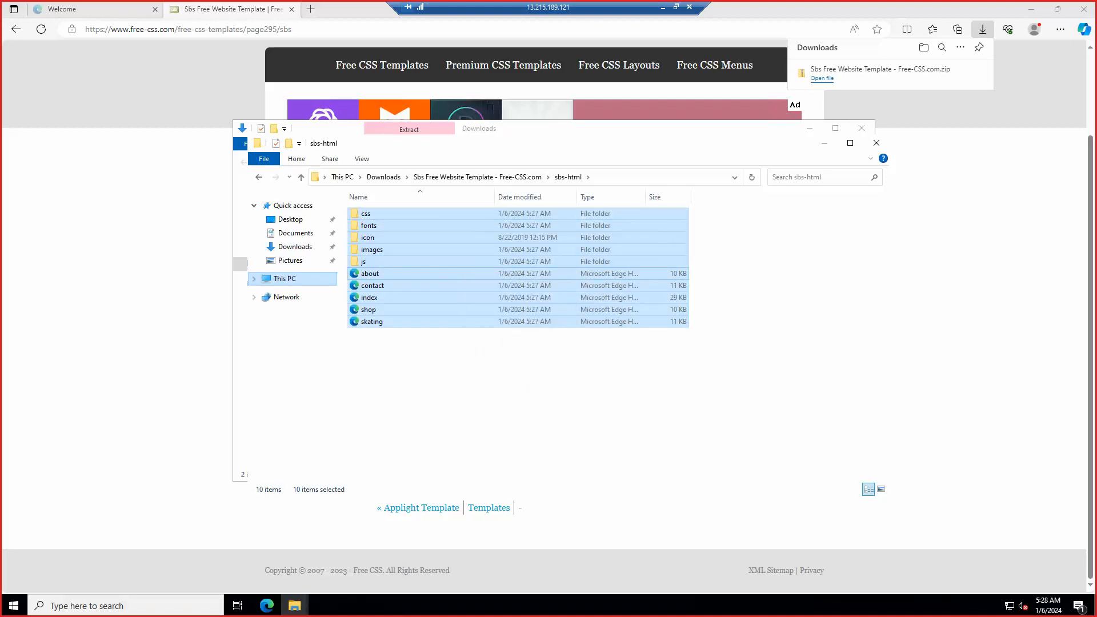
Delete both default iisstart files from C:\inetpub\wwwroot.
left_click(284, 278)
double_click(406, 335)
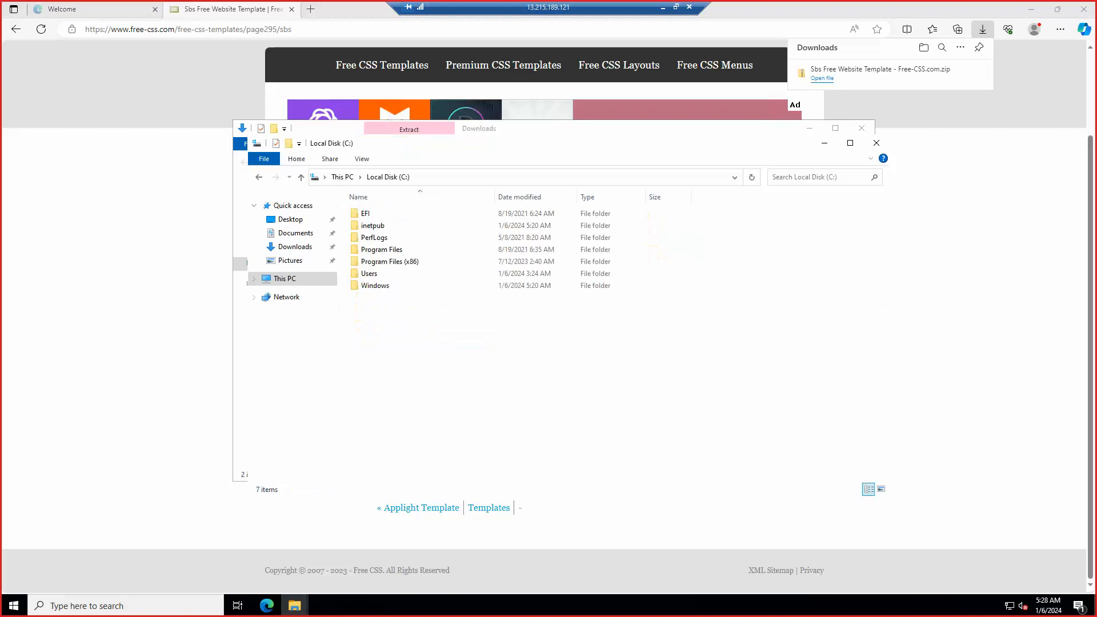
double_click(373, 225)
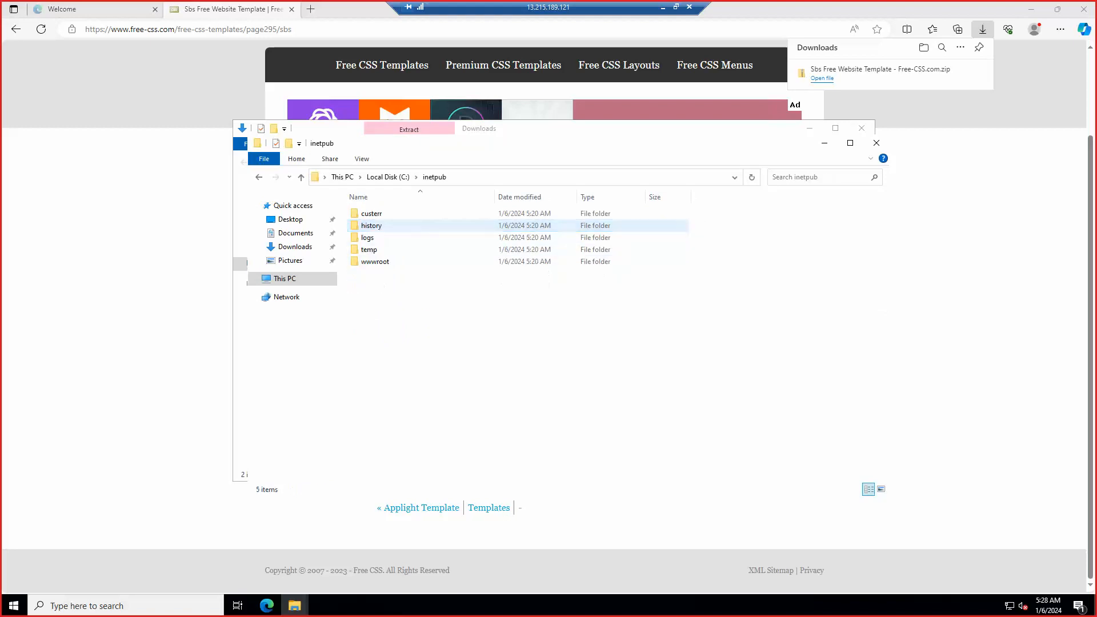
double_click(375, 261)
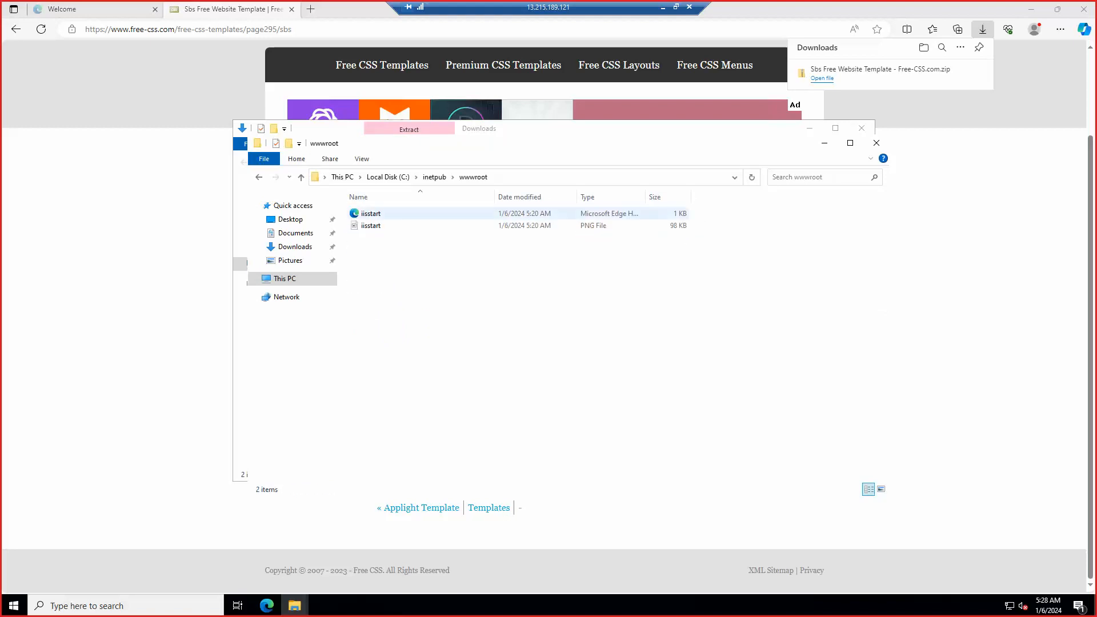
left_click_drag(632, 315, 391, 214)
key("Delete")
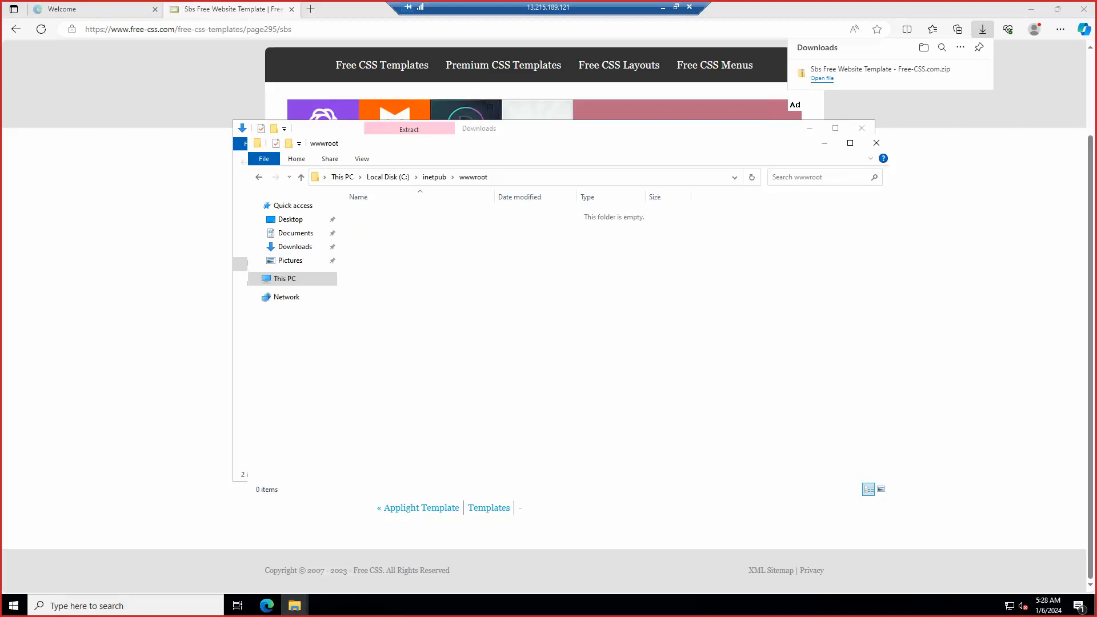
Paste the copied template folders and HTML files into the wwwroot folder.
right_click(390, 214)
left_click(418, 293)
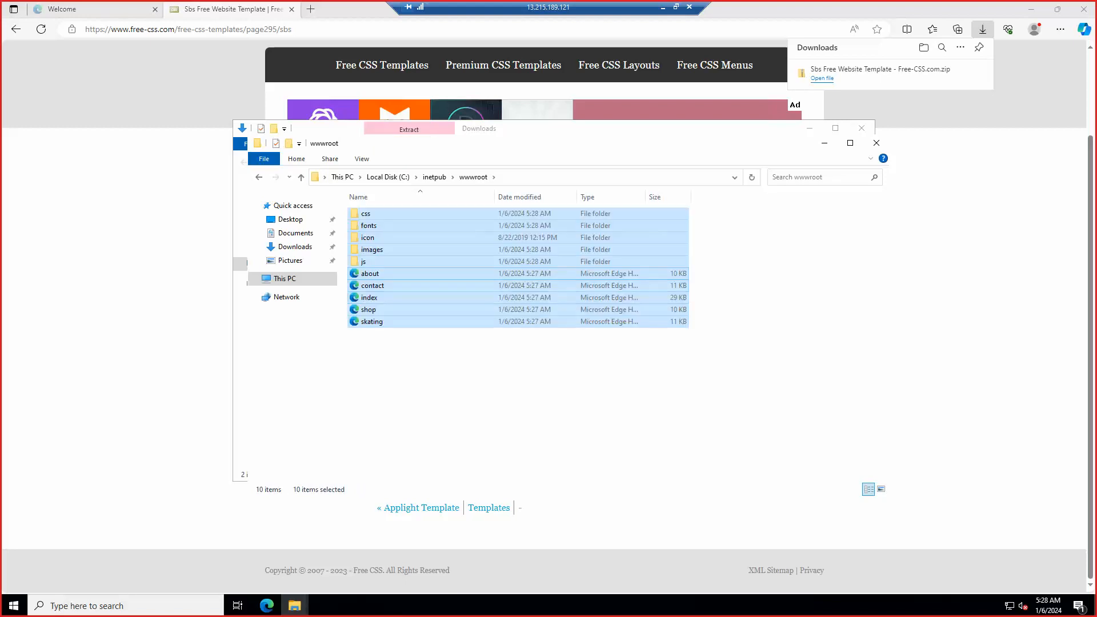
left_click(514, 383)
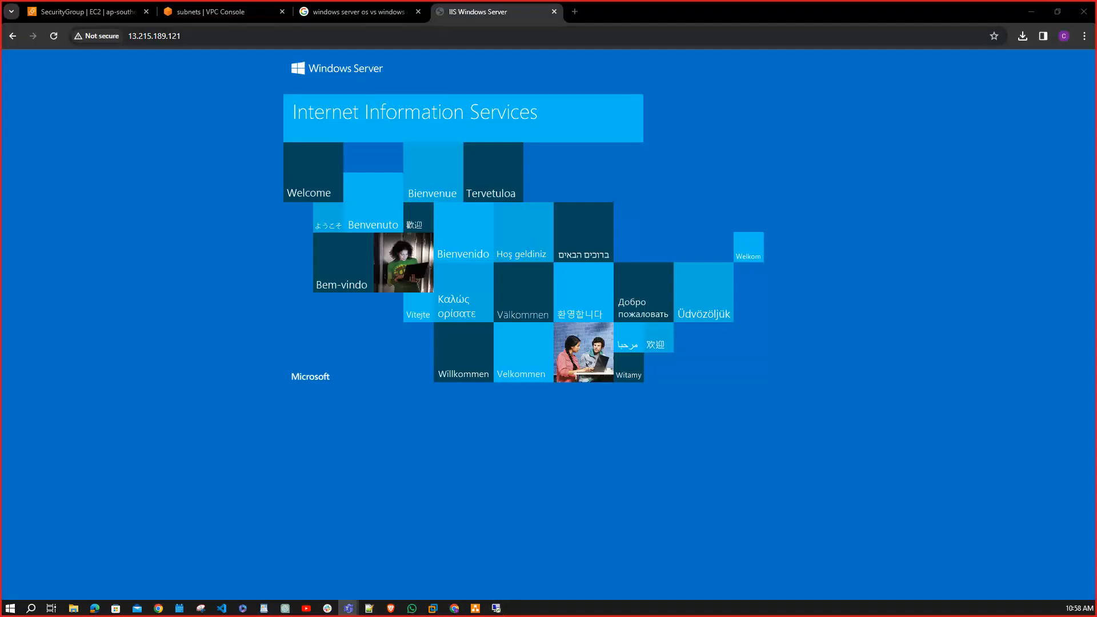
Switch to Chrome on the local computer, reload 13.215.189.121 and look through the whole home page.
left_click(240, 36)
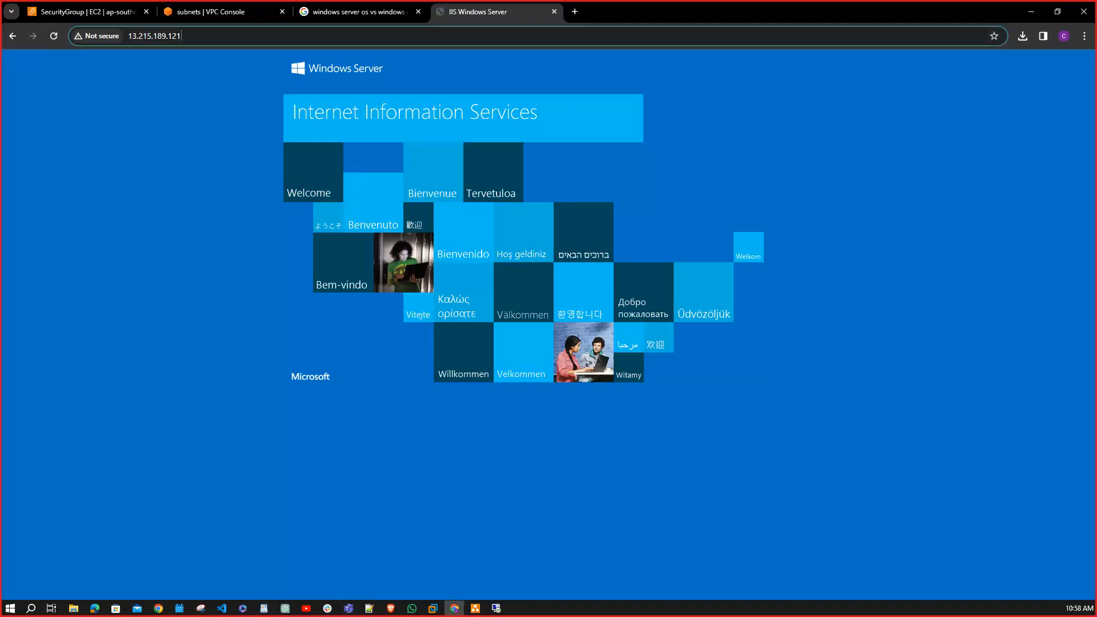
key("Return")
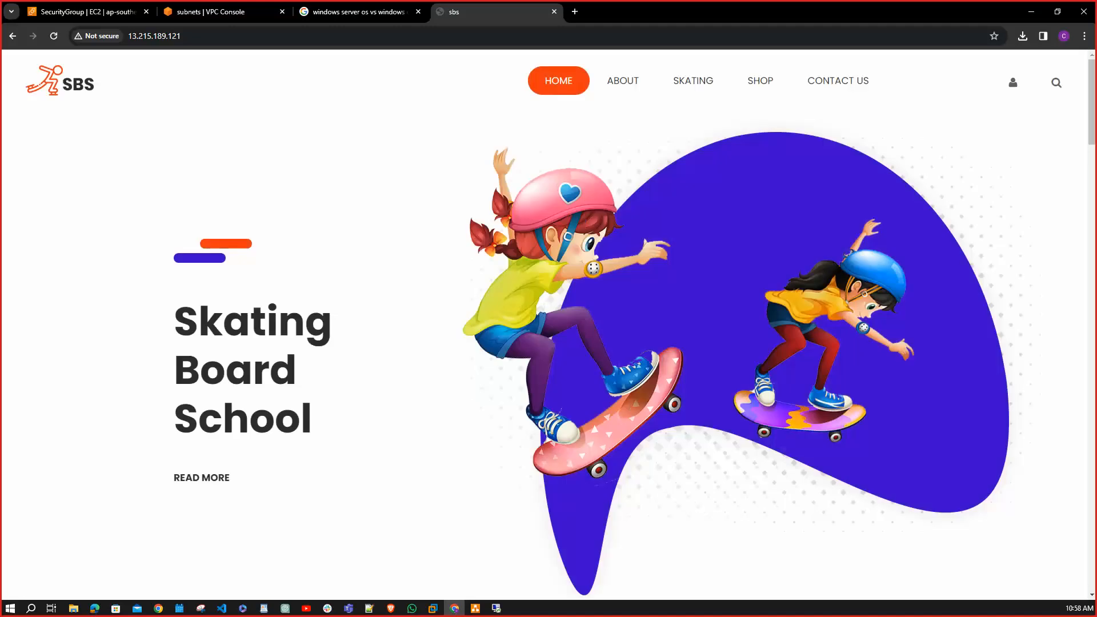
scroll(790, 522, "down", 20)
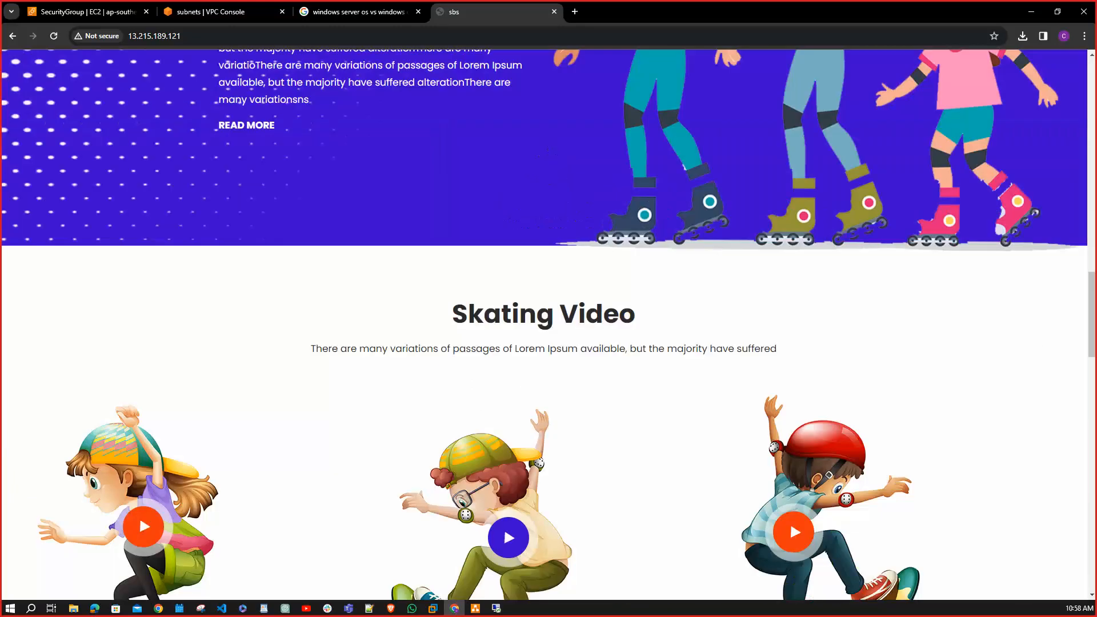
scroll(790, 522, "down", 2)
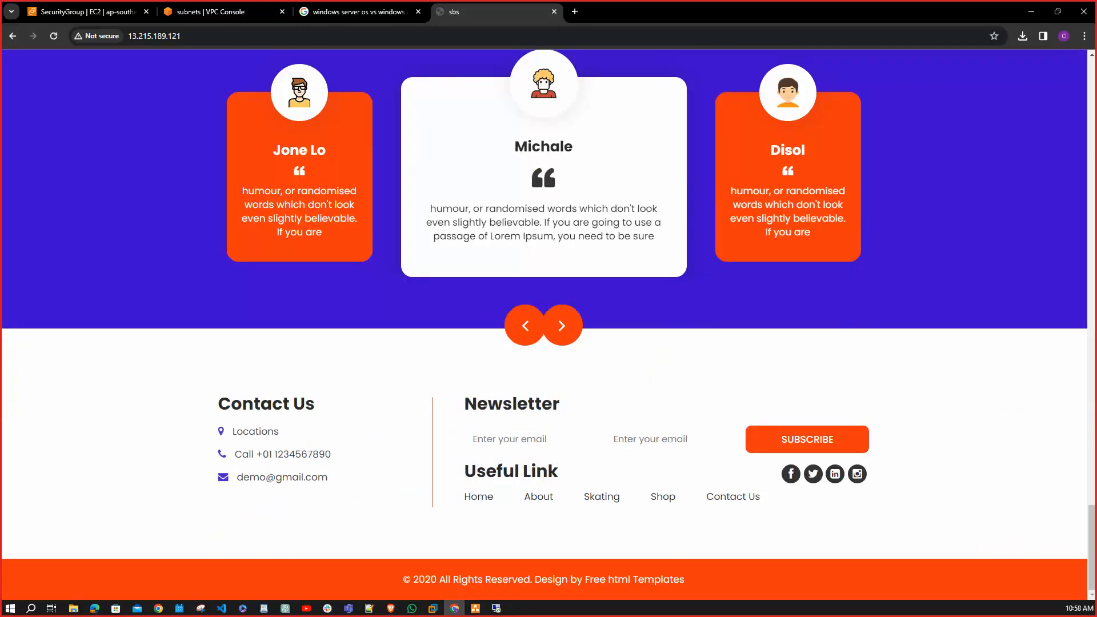
scroll(549, 324, "up", 20)
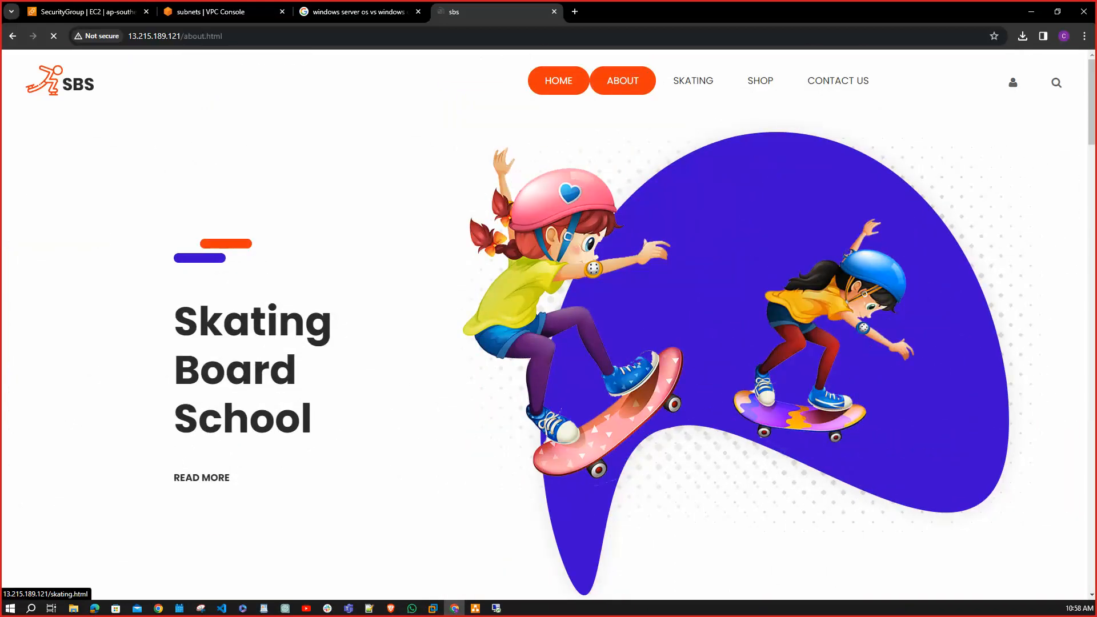
Check the hosted site's About, Shop and Contact Us pages, and return to its Home page.
left_click(623, 80)
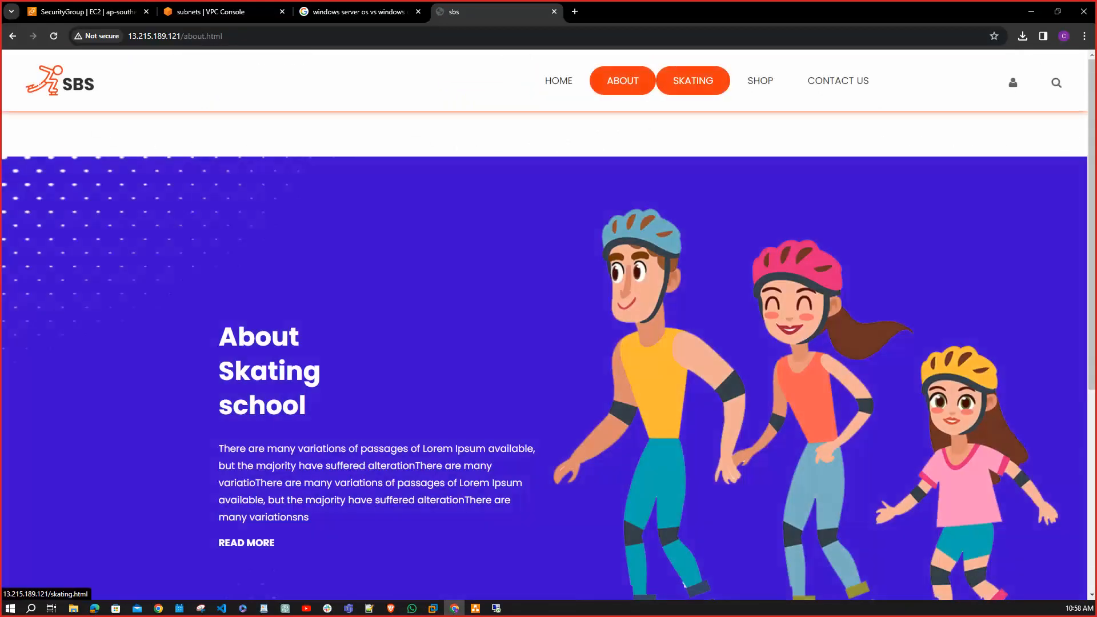
left_click(760, 81)
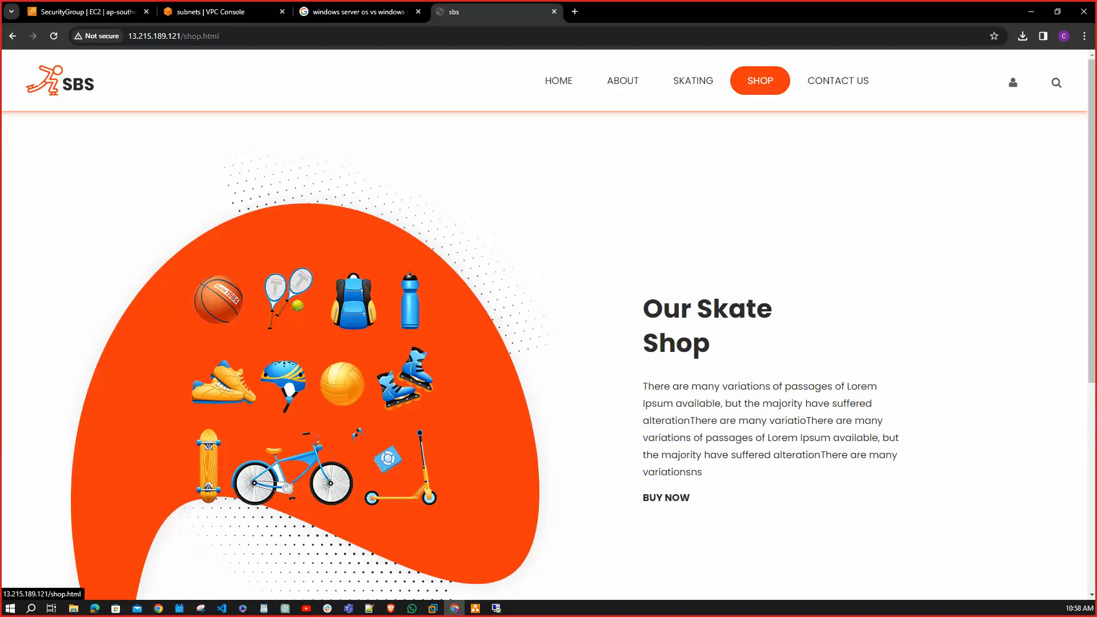
left_click(837, 81)
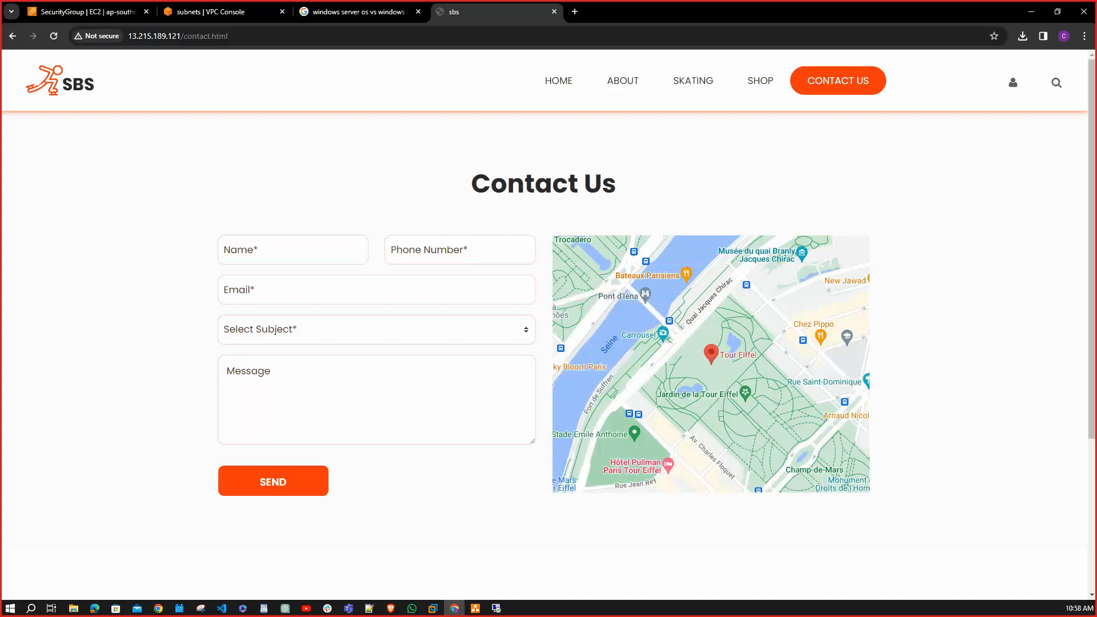
scroll(710, 257, "down", 4)
scroll(710, 257, "up", 4)
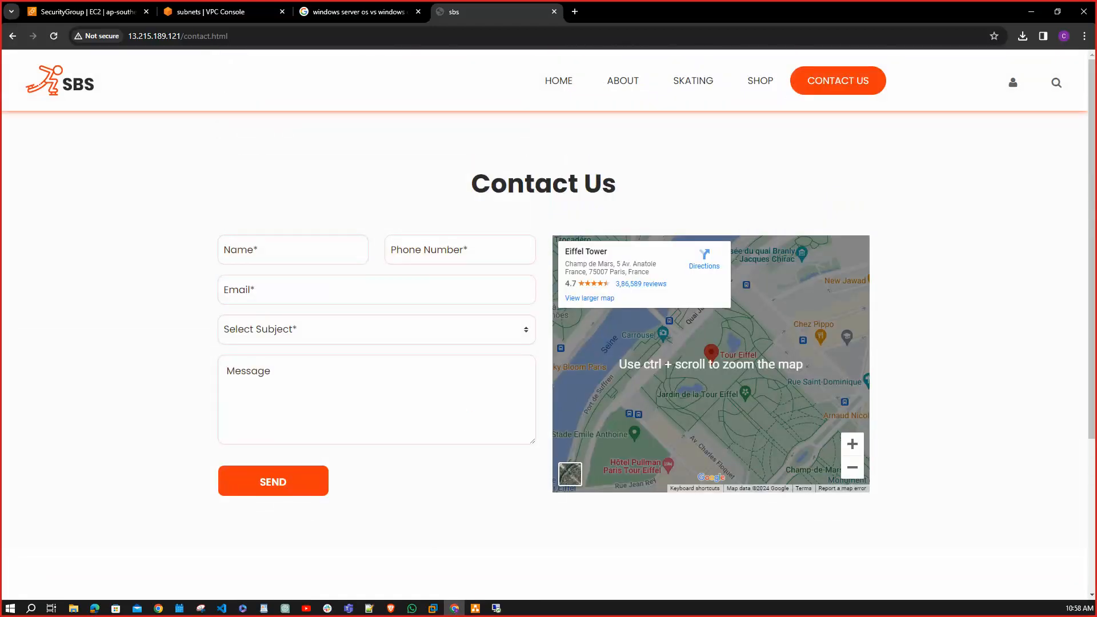
left_click(558, 80)
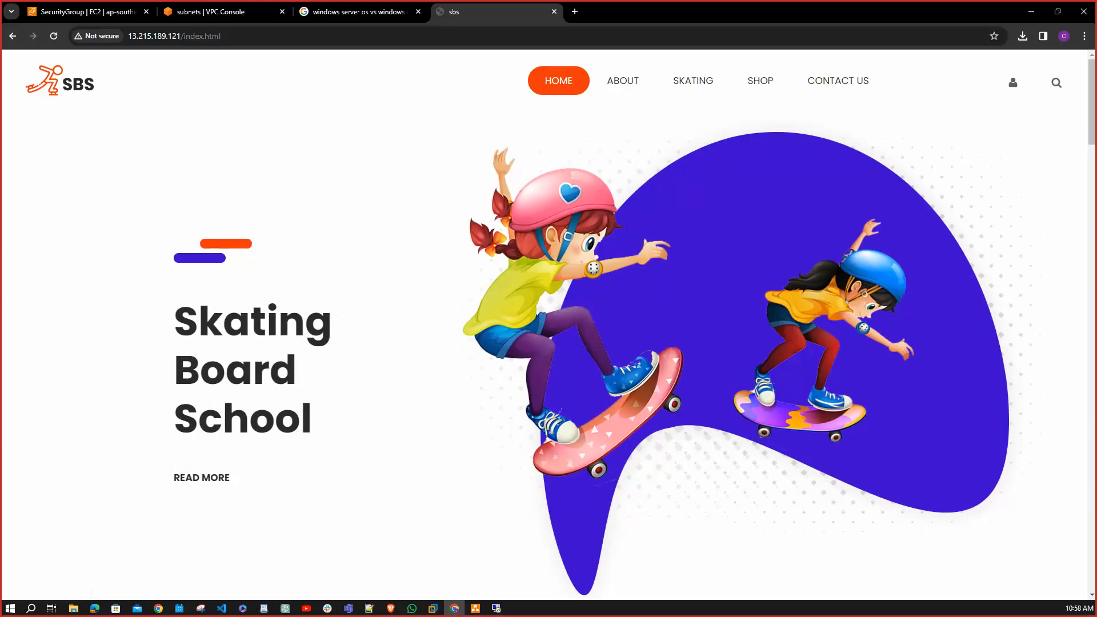
key("alt+Tab")
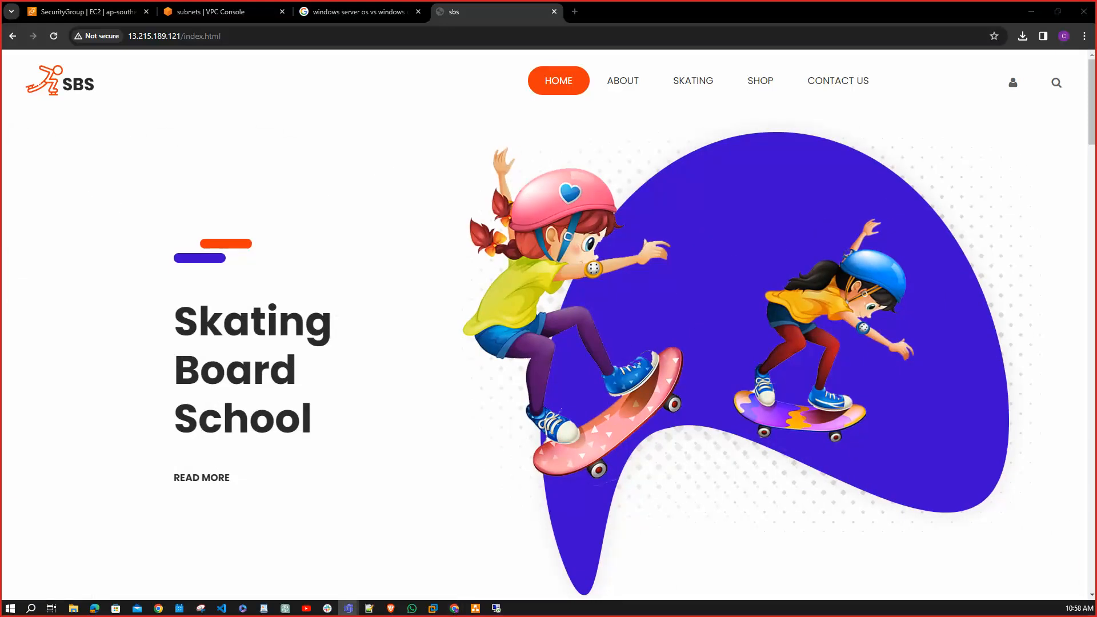